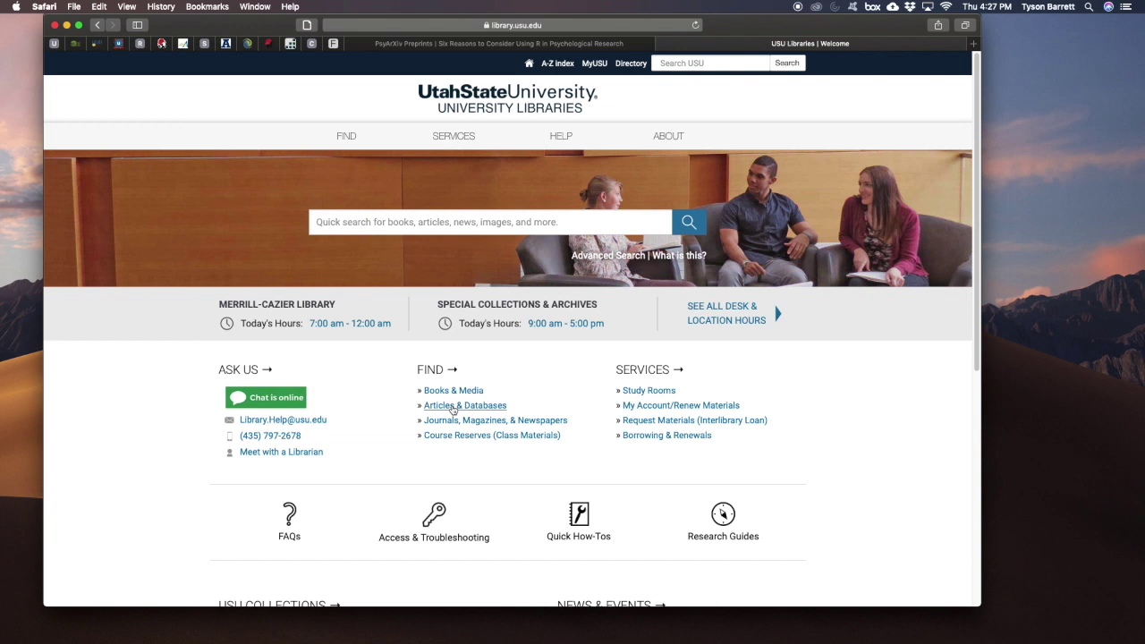
Open the library's Articles & Databases listing and go to the Psychology subject under Education & Human Services.
{"action": "left_click", "coordinate": [454, 408]}
{"action": "left_click", "coordinate": [475, 407]}
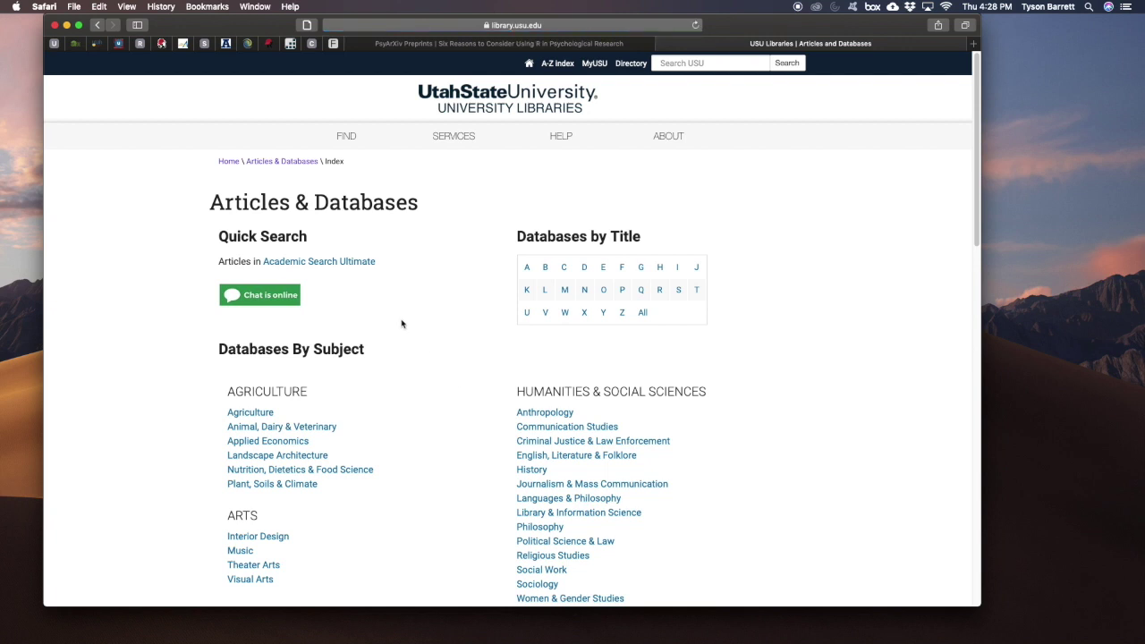
{"action": "scroll", "coordinate": [402, 324], "scroll_direction": "down", "scroll_amount": 5}
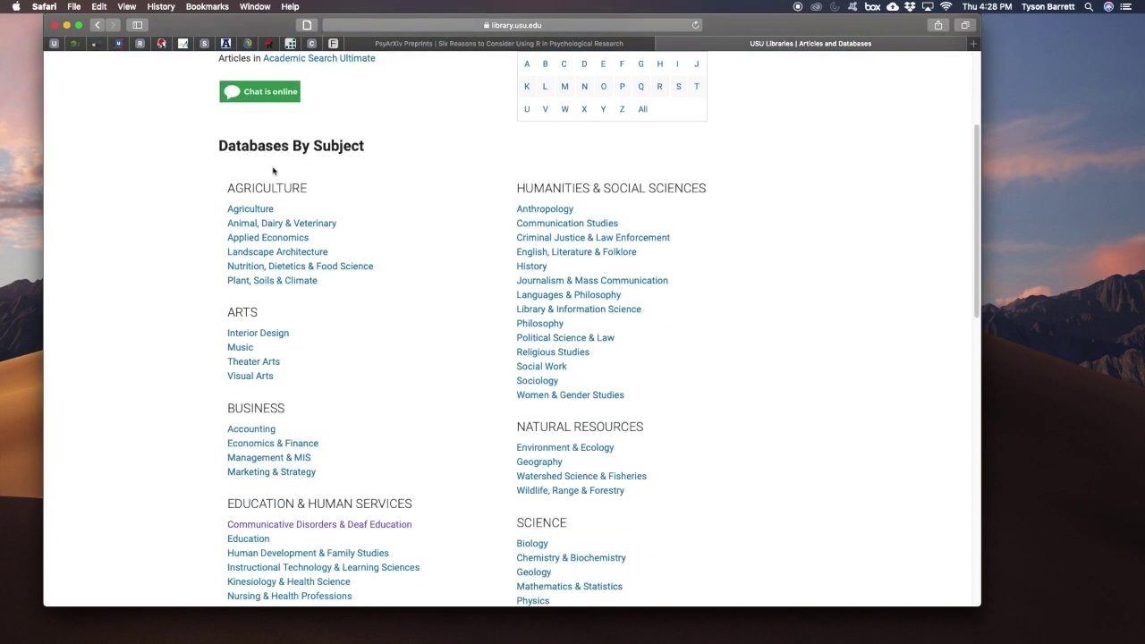
{"action": "scroll", "coordinate": [438, 376], "scroll_direction": "down", "scroll_amount": 2}
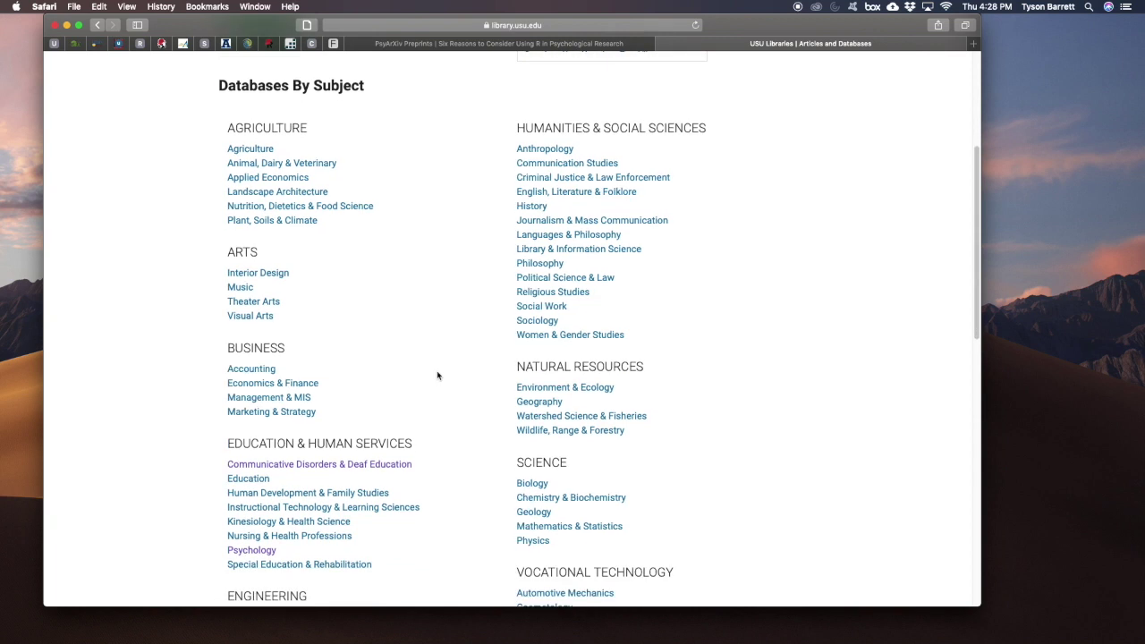
{"action": "scroll", "coordinate": [438, 376], "scroll_direction": "down", "scroll_amount": 4}
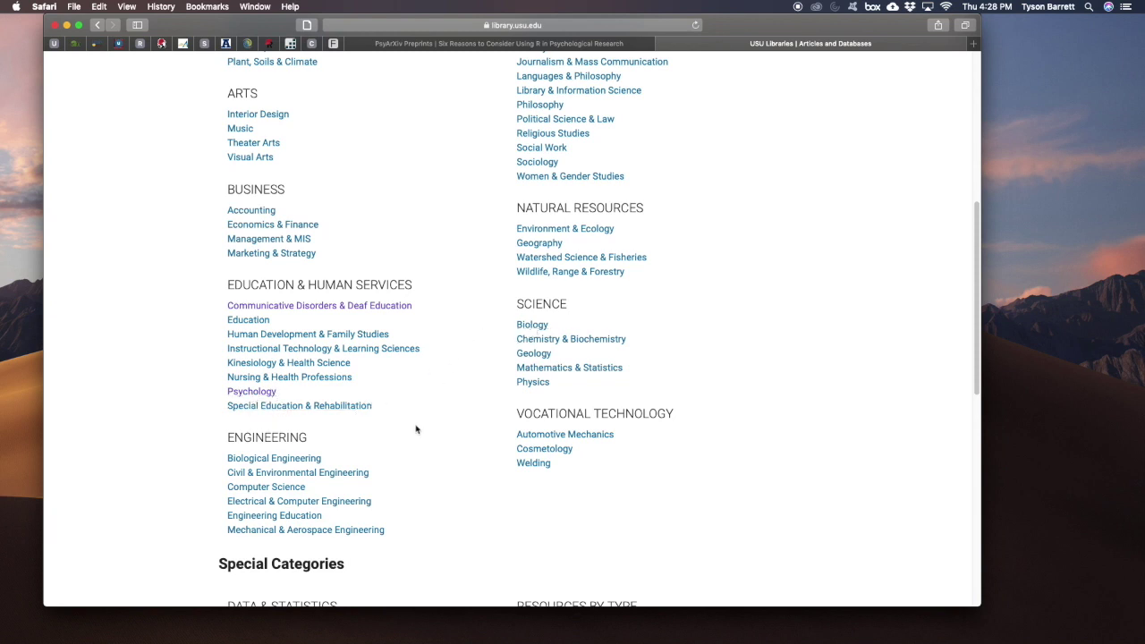
{"action": "scroll", "coordinate": [416, 429], "scroll_direction": "up", "scroll_amount": 3}
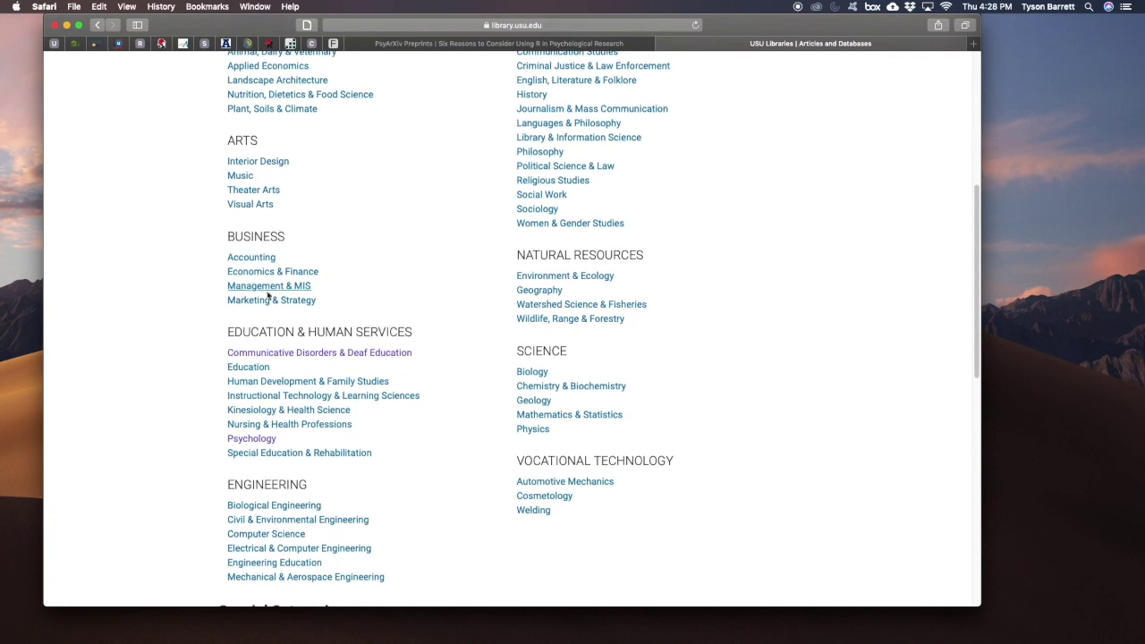
{"action": "left_click", "coordinate": [247, 440]}
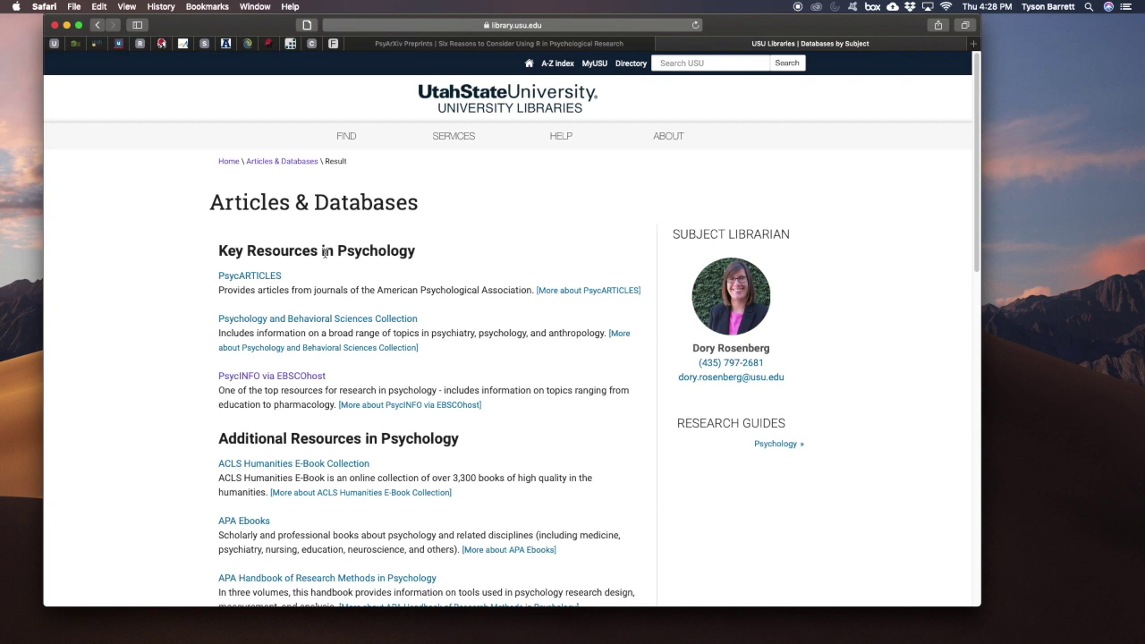
Open PsycINFO via EBSCOhost, Google Scholar and Scopus from the Psychology resources, each in its own new tab.
{"action": "right_click", "coordinate": [261, 378]}
{"action": "left_click", "coordinate": [315, 384]}
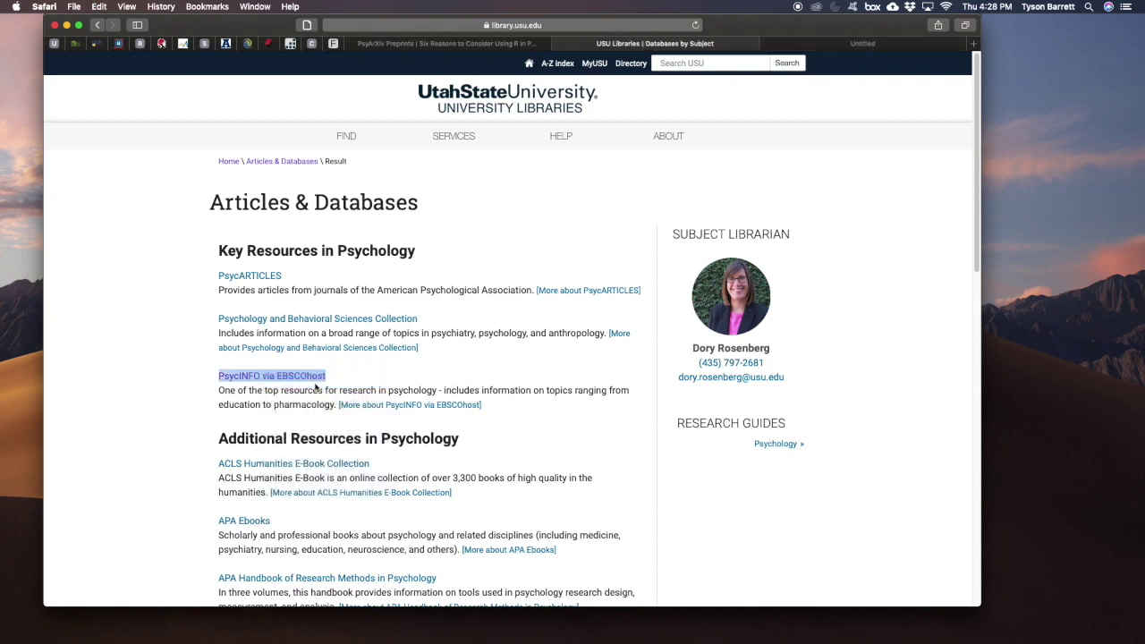
{"action": "scroll", "coordinate": [315, 387], "scroll_direction": "down", "scroll_amount": 2}
{"action": "scroll", "coordinate": [315, 387], "scroll_direction": "down", "scroll_amount": 7}
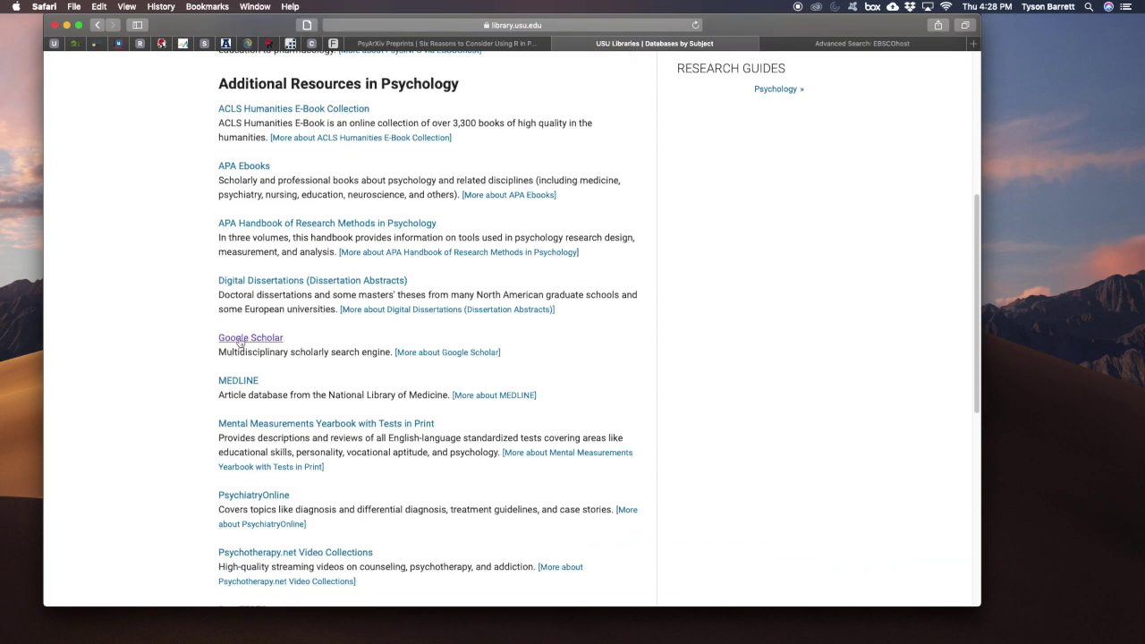
{"action": "right_click", "coordinate": [240, 342]}
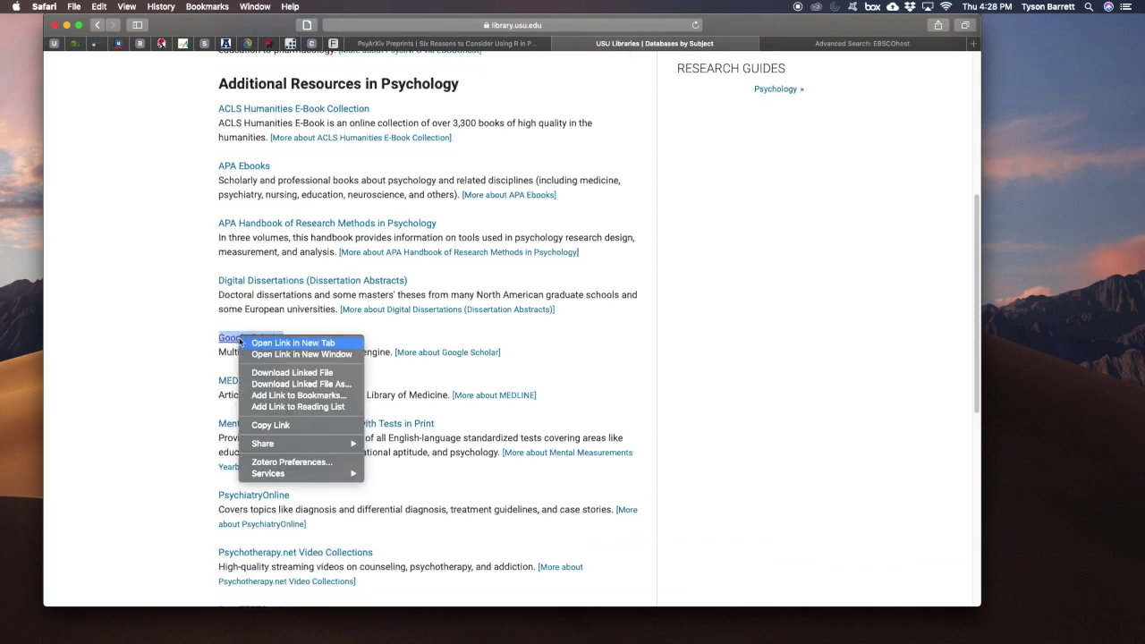
{"action": "left_click", "coordinate": [356, 344]}
{"action": "scroll", "coordinate": [361, 353], "scroll_direction": "down", "scroll_amount": 8}
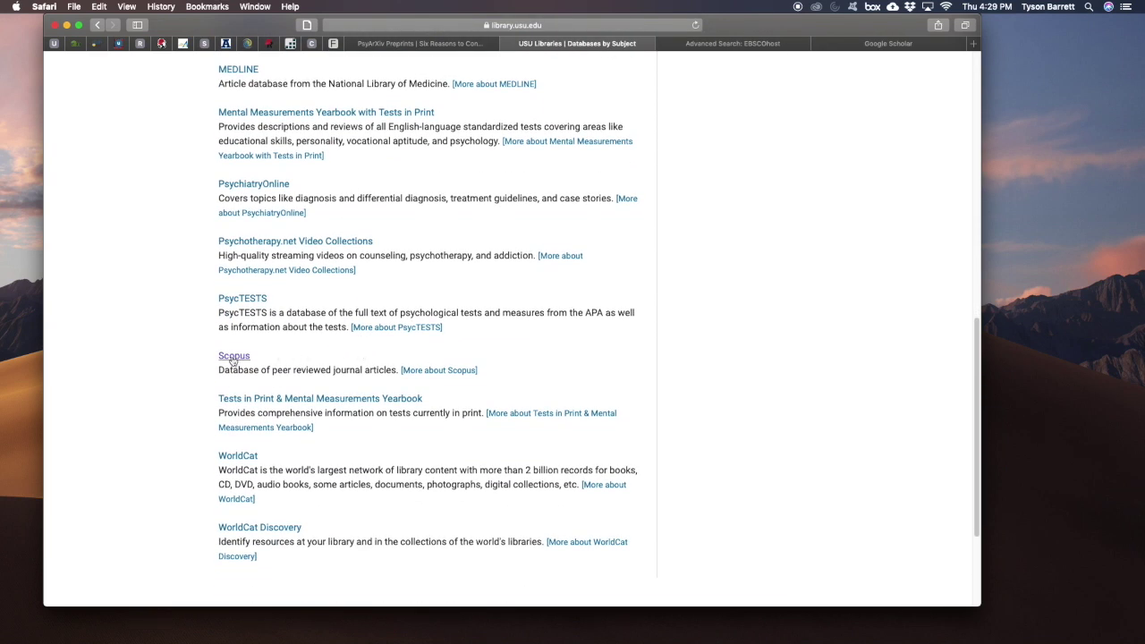
{"action": "right_click", "coordinate": [234, 359]}
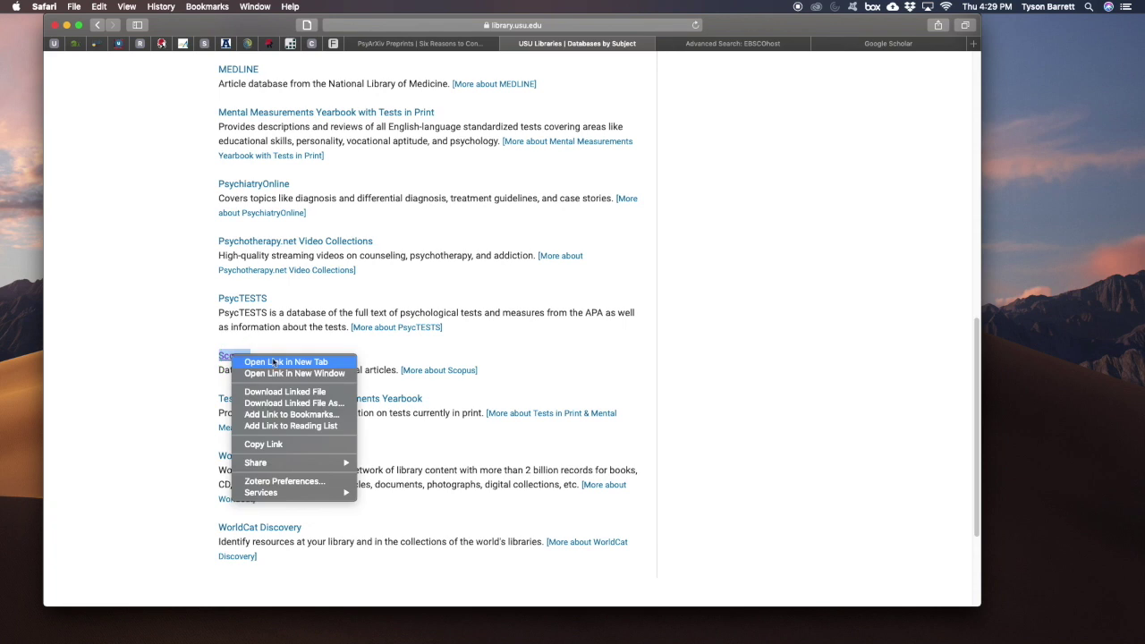
{"action": "left_click", "coordinate": [291, 361]}
In the PsycINFO advanced search, enter depression as the first term and adolescen* as the second, combined with AND.
{"action": "left_click", "coordinate": [673, 44]}
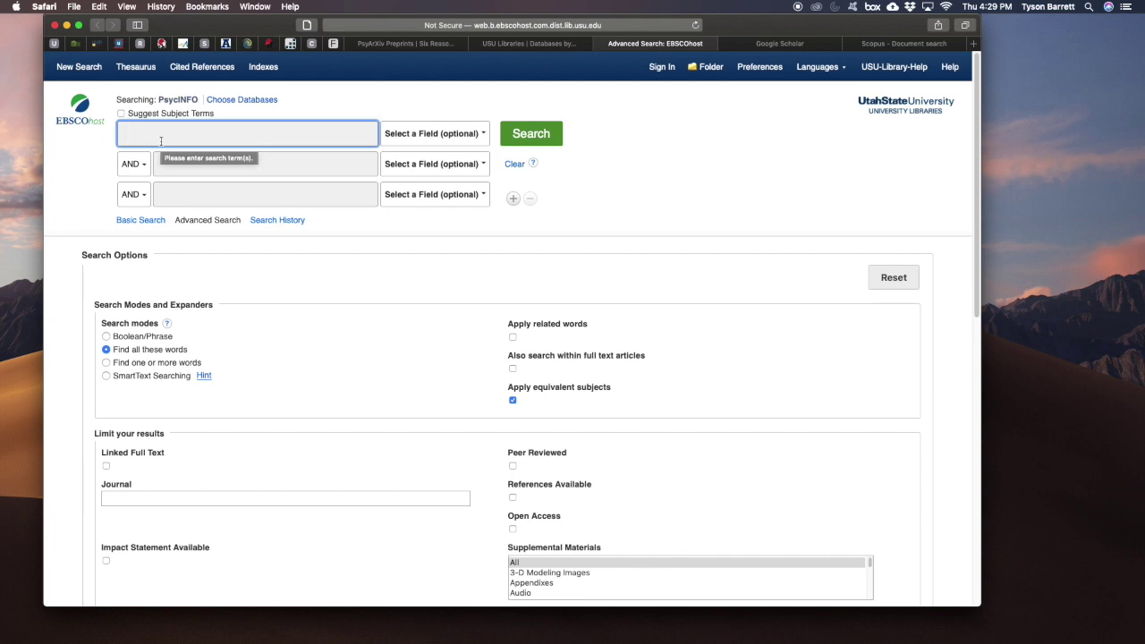
{"action": "type", "text": "depression"}
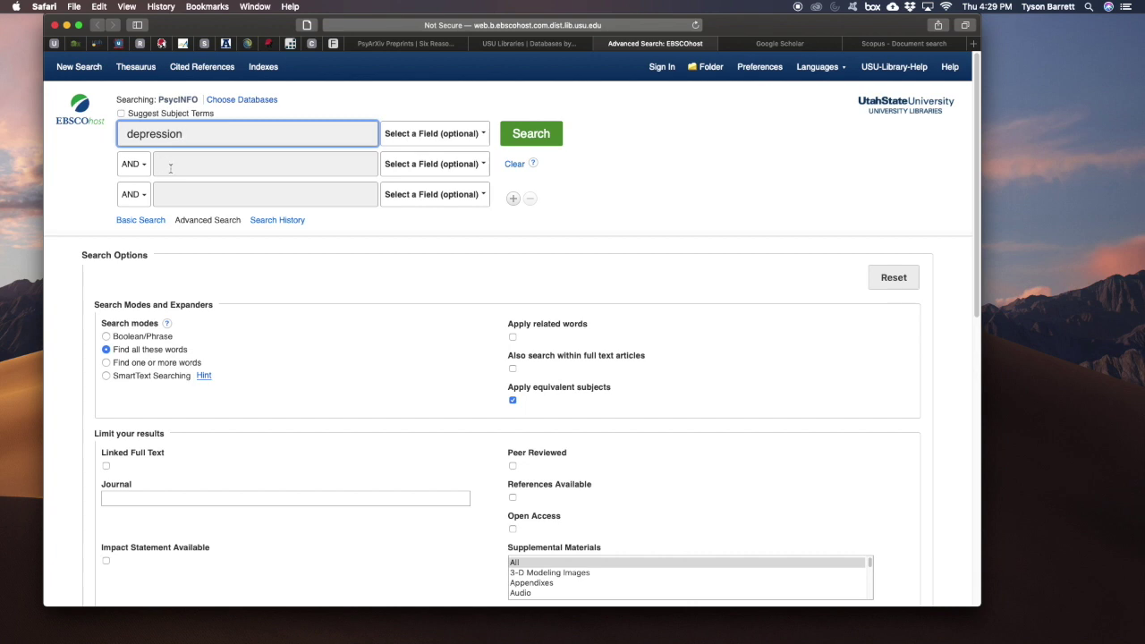
{"action": "left_click", "coordinate": [194, 165]}
{"action": "type", "text": "adole"}
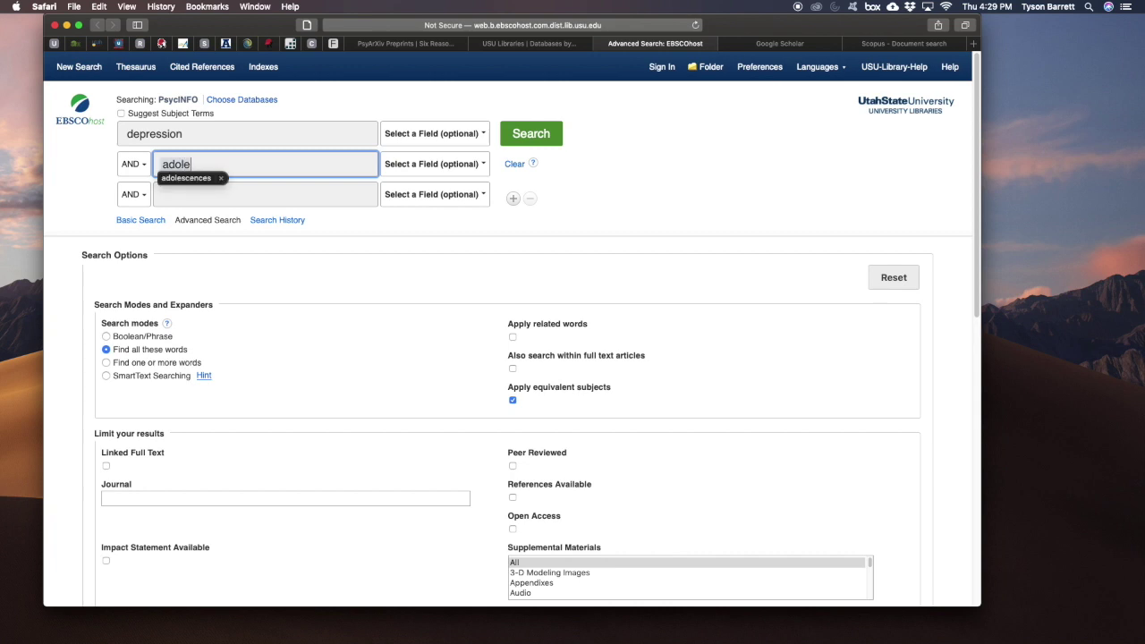
{"action": "type", "text": "scen*"}
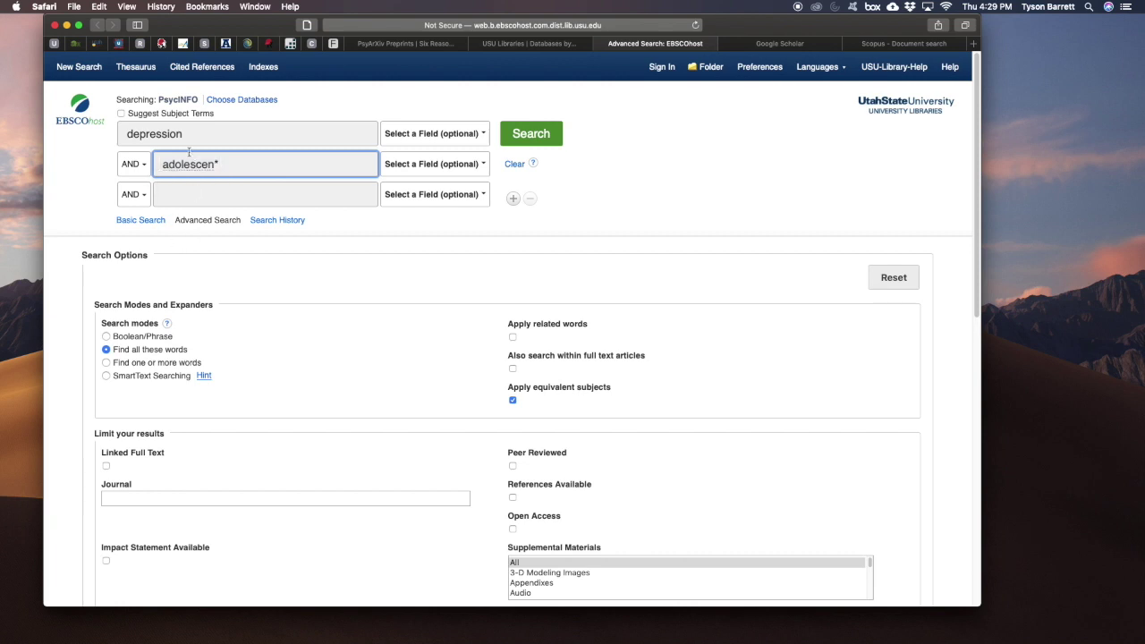
{"action": "left_click_drag", "start_coordinate": [165, 167], "coordinate": [215, 162]}
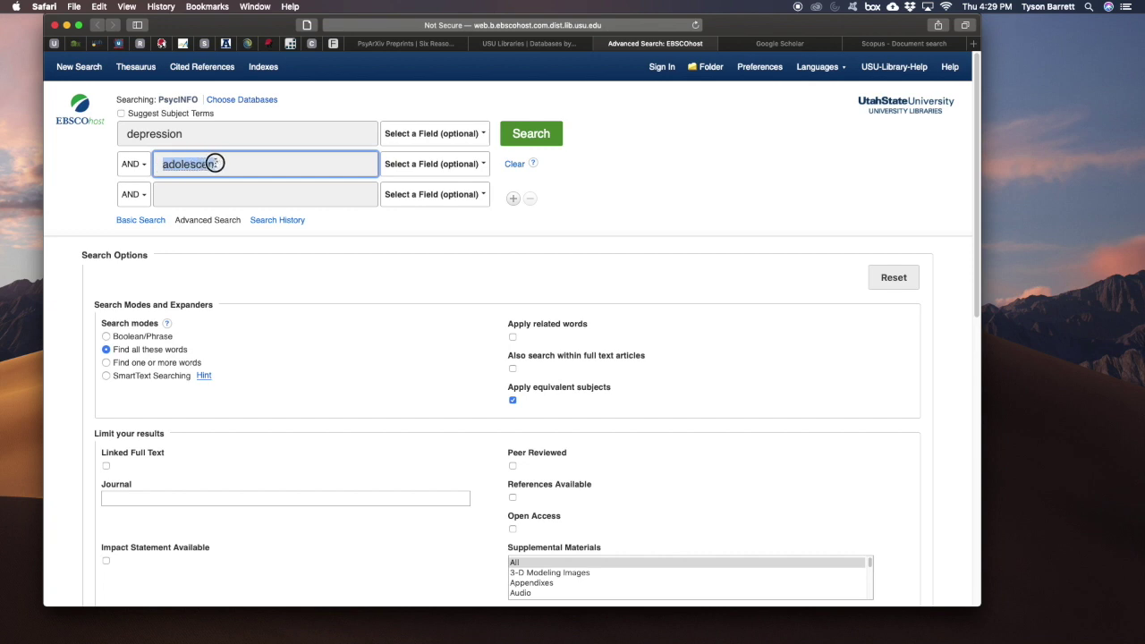
Exclude anxiety from the search by adding it as the third term with the NOT operator.
{"action": "left_click", "coordinate": [132, 195]}
{"action": "left_click", "coordinate": [134, 247]}
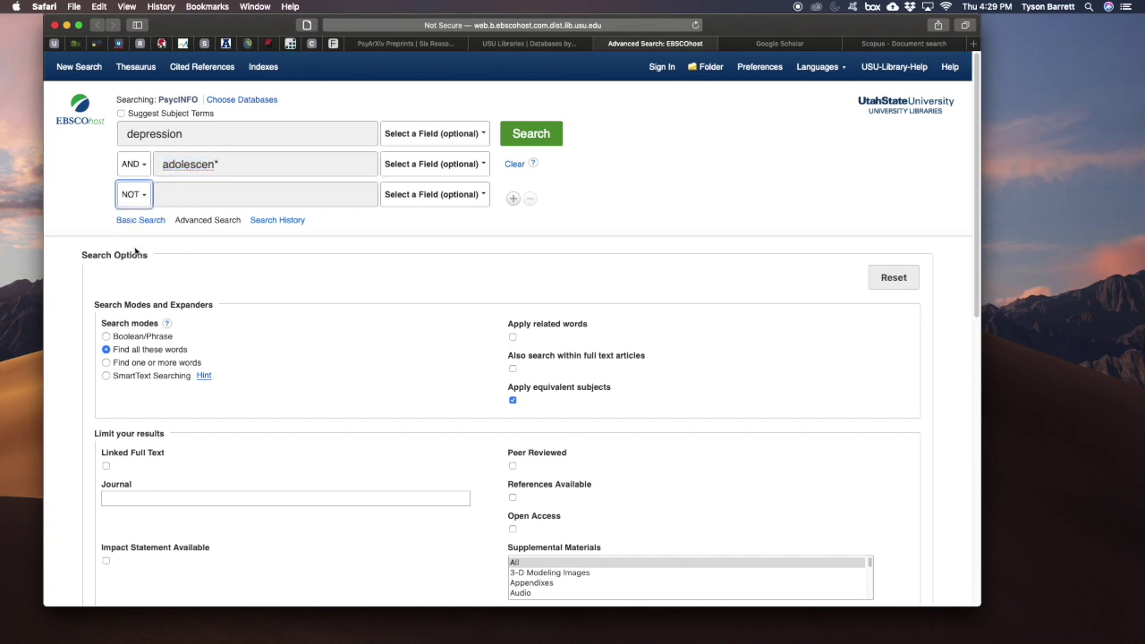
{"action": "left_click", "coordinate": [198, 196]}
{"action": "type", "text": "anxiety"}
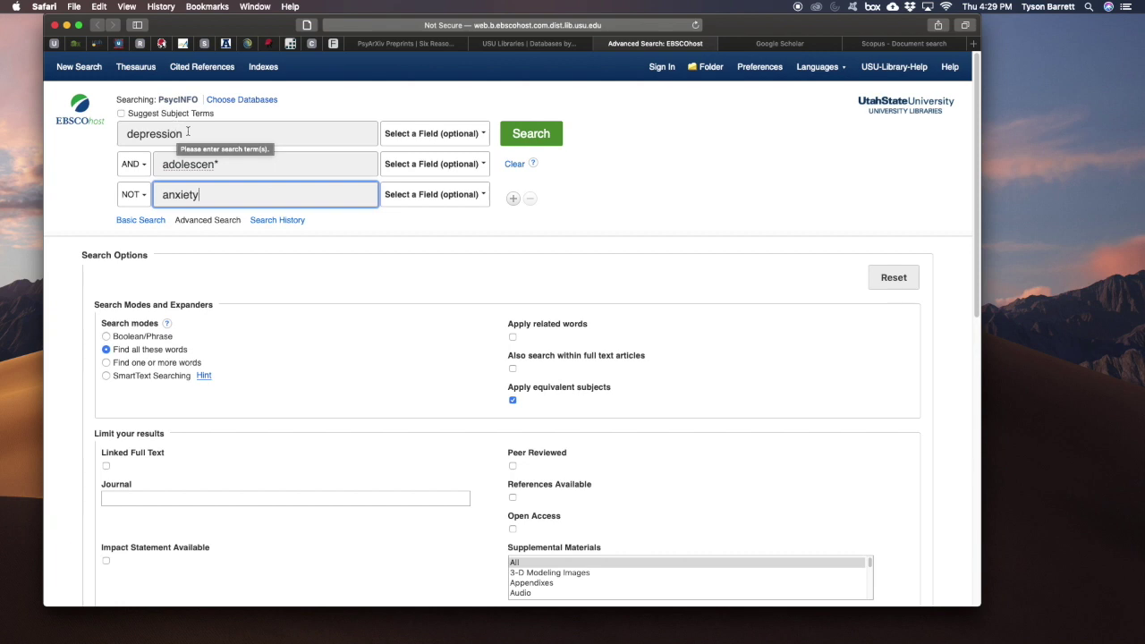
{"action": "left_click", "coordinate": [603, 207]}
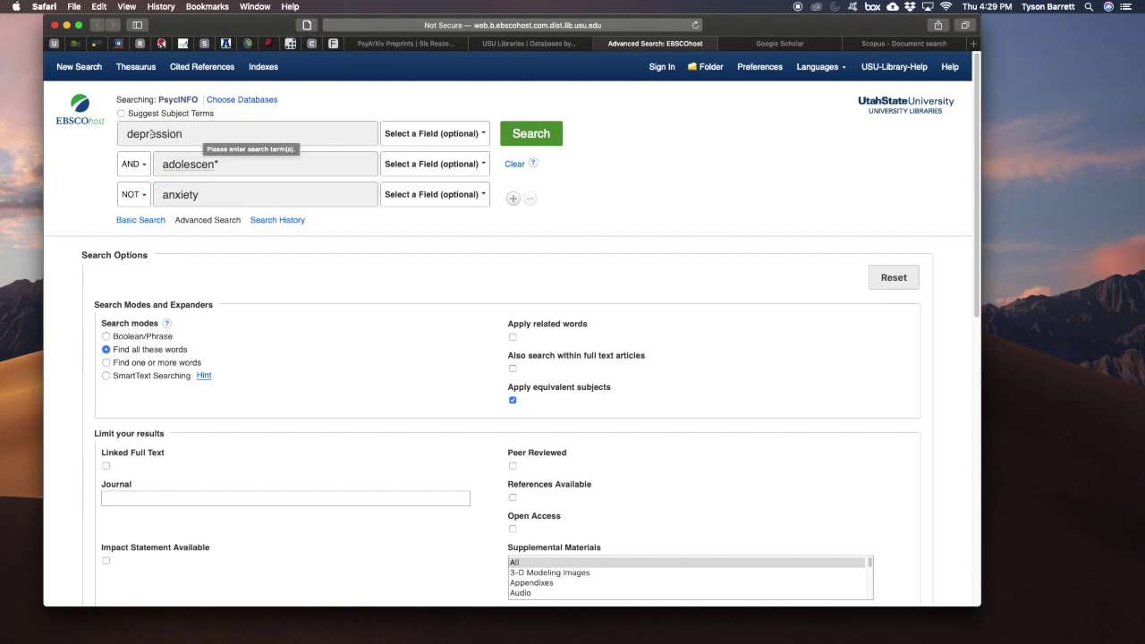
Run the PsycINFO search without restricting the terms to a field, and look over the result list and its total.
{"action": "left_click", "coordinate": [449, 134]}
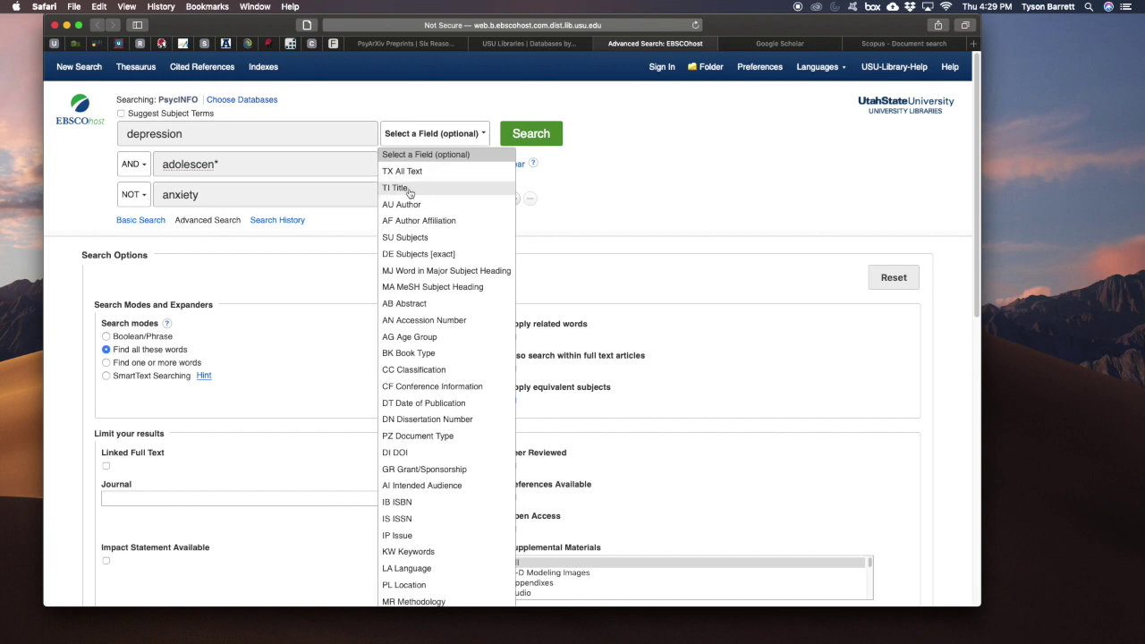
{"action": "left_click", "coordinate": [402, 107]}
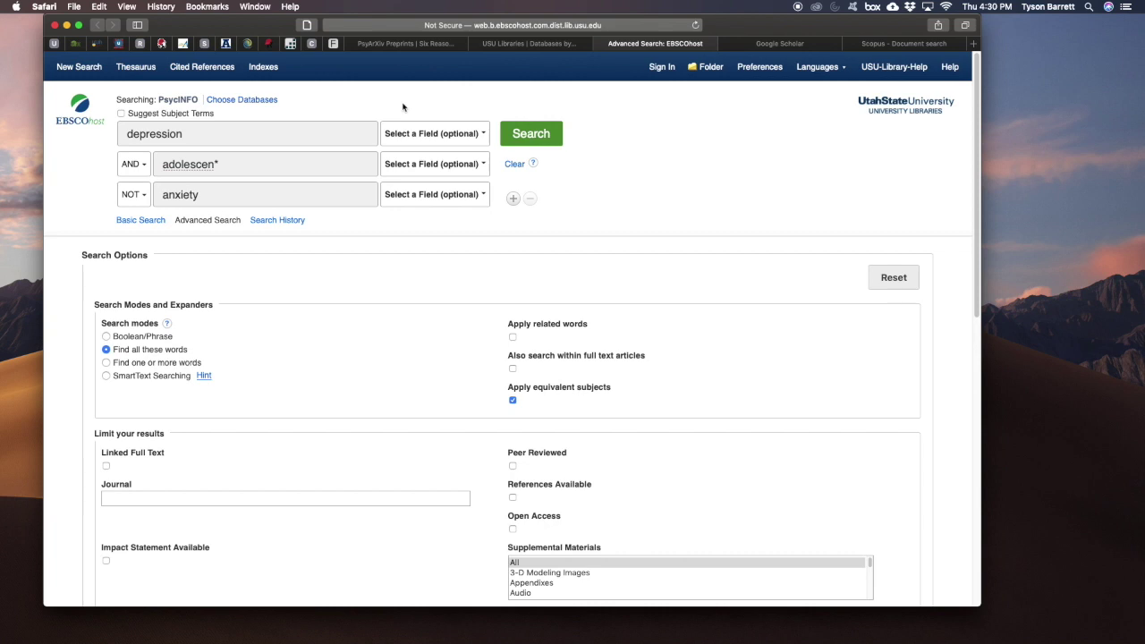
{"action": "left_click", "coordinate": [541, 136]}
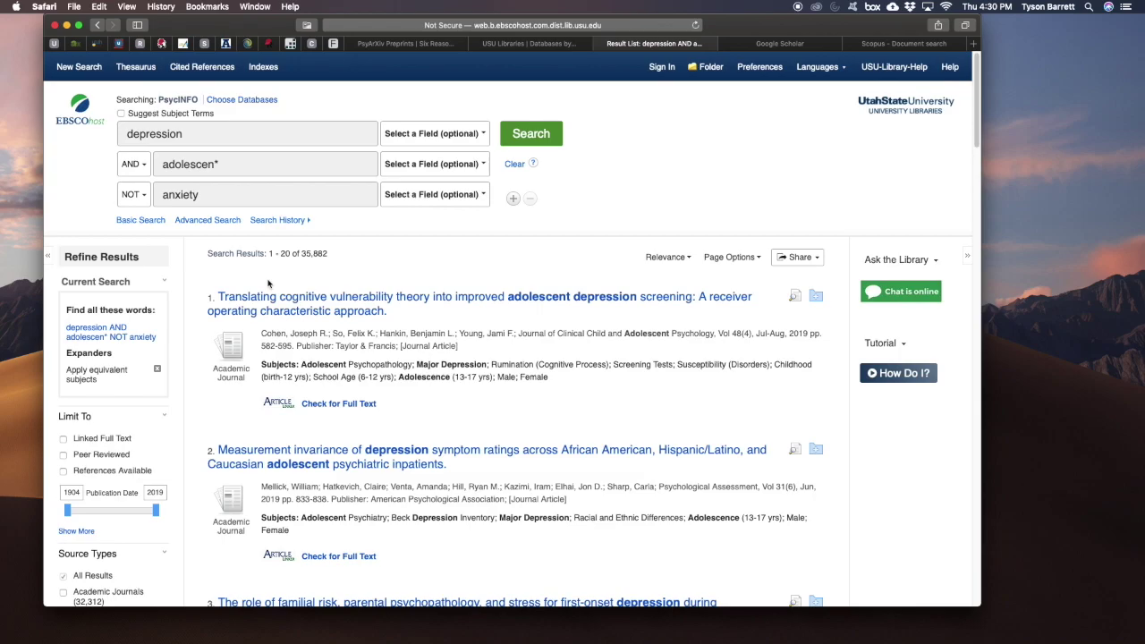
{"action": "scroll", "coordinate": [267, 284], "scroll_direction": "down", "scroll_amount": 15}
{"action": "scroll", "coordinate": [268, 284], "scroll_direction": "down", "scroll_amount": 10}
{"action": "scroll", "coordinate": [268, 284], "scroll_direction": "up", "scroll_amount": 20}
{"action": "left_click_drag", "start_coordinate": [301, 253], "coordinate": [340, 253]}
{"action": "left_click", "coordinate": [341, 259]}
Limit the search results to the Academic Journals source type.
{"action": "scroll", "coordinate": [140, 376], "scroll_direction": "down", "scroll_amount": 4}
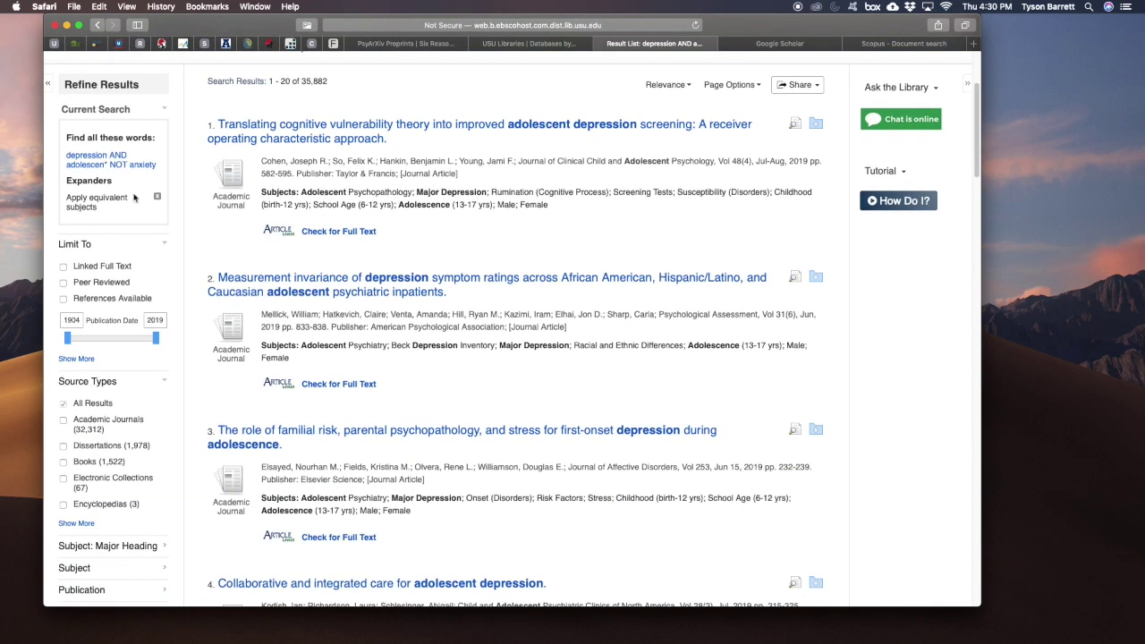
{"action": "scroll", "coordinate": [121, 438], "scroll_direction": "down", "scroll_amount": 1}
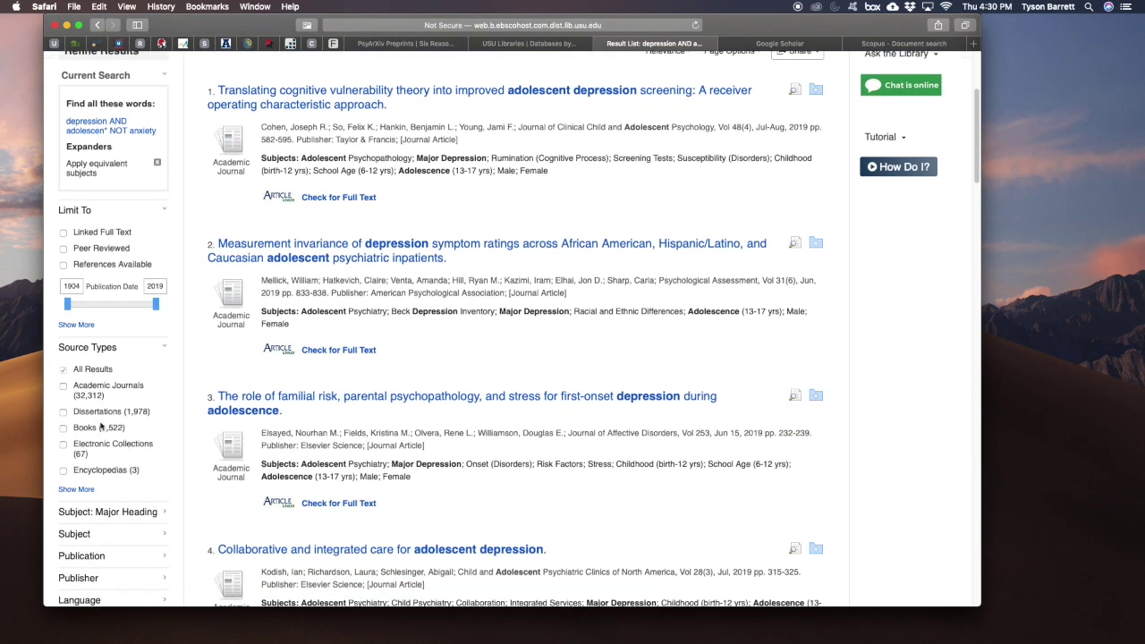
{"action": "left_click", "coordinate": [63, 388]}
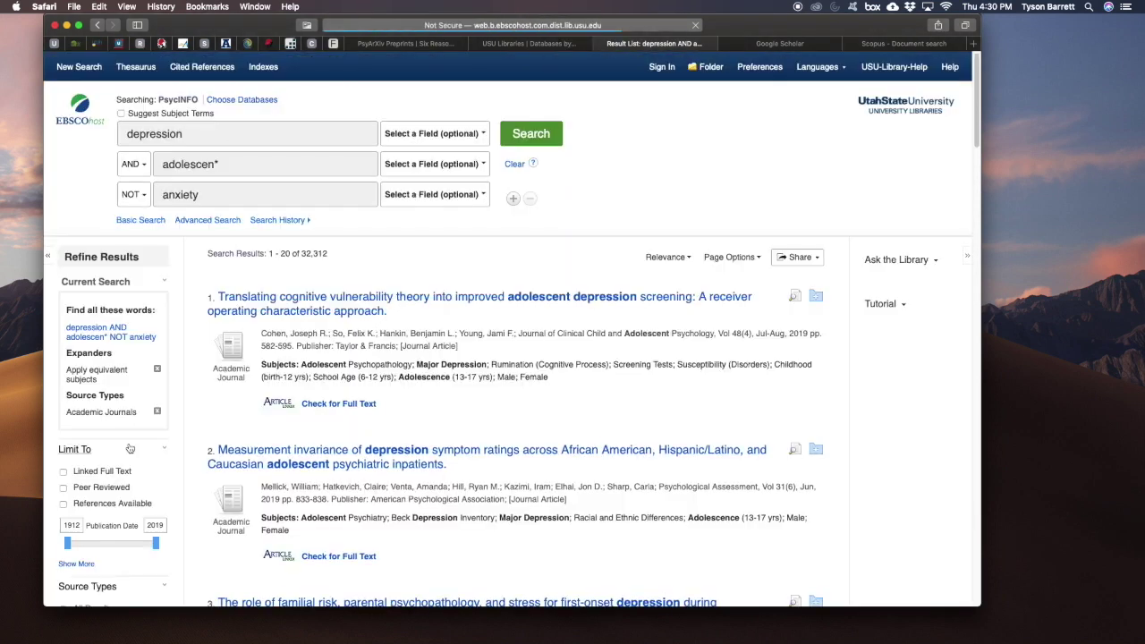
Restrict the results' publication date range to 2000–2019 and check the new result total.
{"action": "scroll", "coordinate": [126, 445], "scroll_direction": "down", "scroll_amount": 5}
{"action": "scroll", "coordinate": [123, 442], "scroll_direction": "down", "scroll_amount": 4}
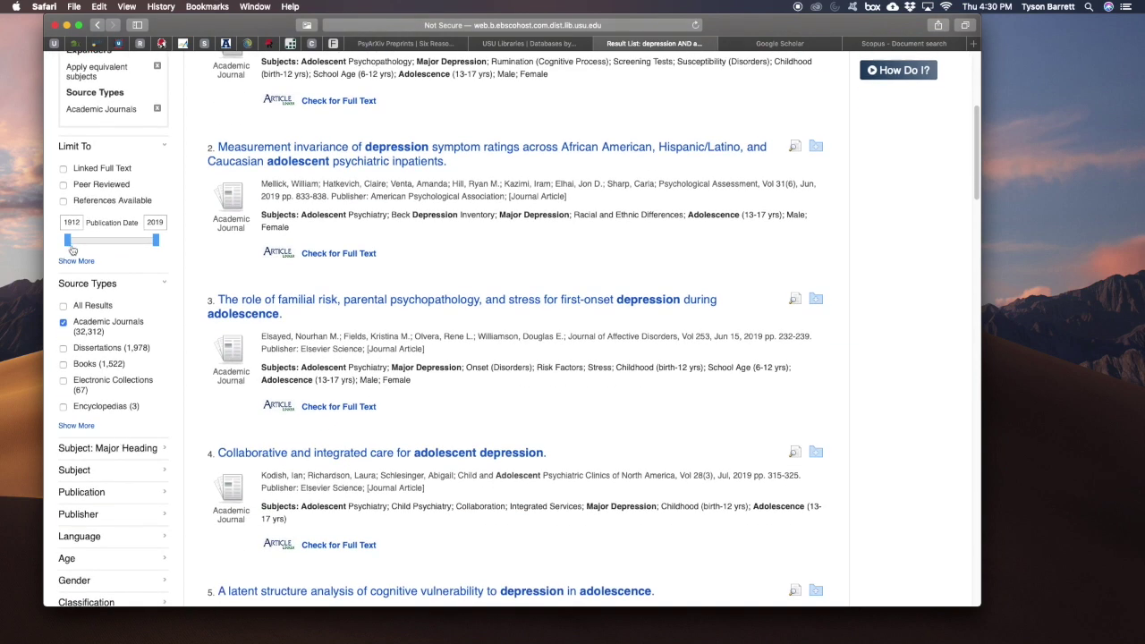
{"action": "left_click_drag", "start_coordinate": [67, 240], "coordinate": [142, 244]}
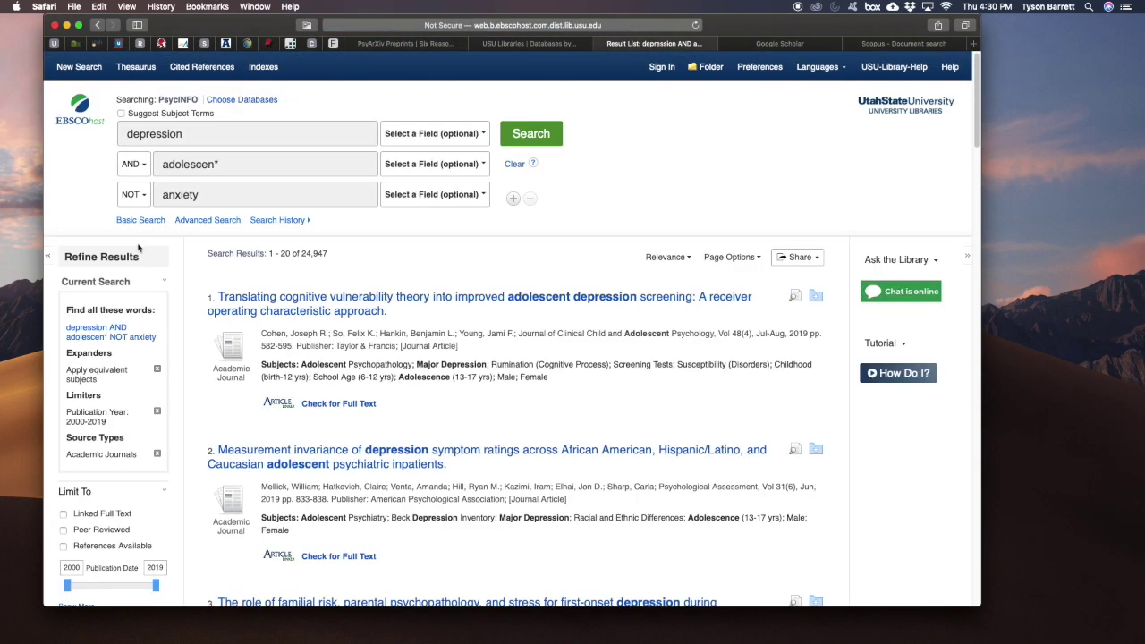
{"action": "left_click_drag", "start_coordinate": [344, 255], "coordinate": [296, 254]}
{"action": "left_click", "coordinate": [365, 258]}
Narrow the results by age to adolescence (13-17 yrs).
{"action": "scroll", "coordinate": [365, 258], "scroll_direction": "down", "scroll_amount": 5}
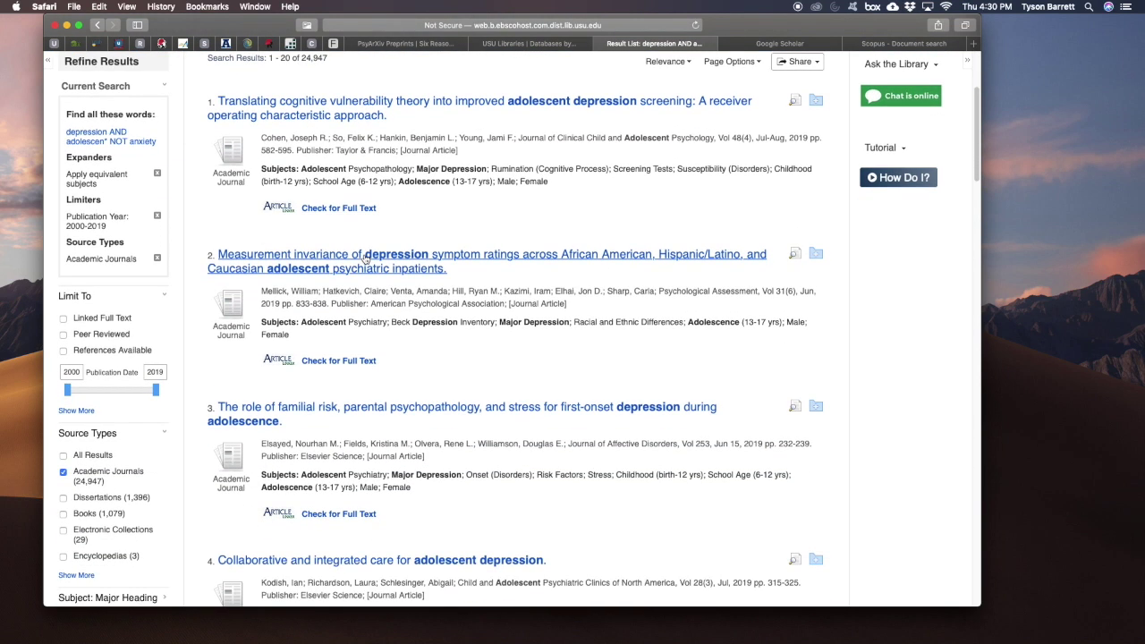
{"action": "scroll", "coordinate": [365, 258], "scroll_direction": "down", "scroll_amount": 8}
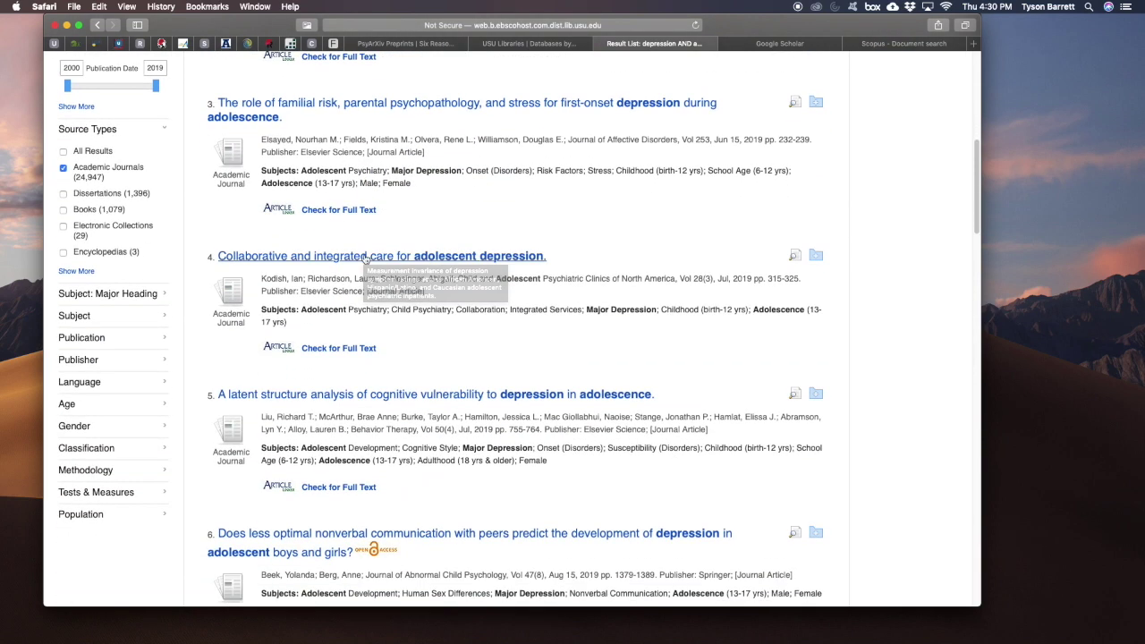
{"action": "left_click", "coordinate": [153, 405]}
{"action": "scroll", "coordinate": [153, 407], "scroll_direction": "down", "scroll_amount": 1}
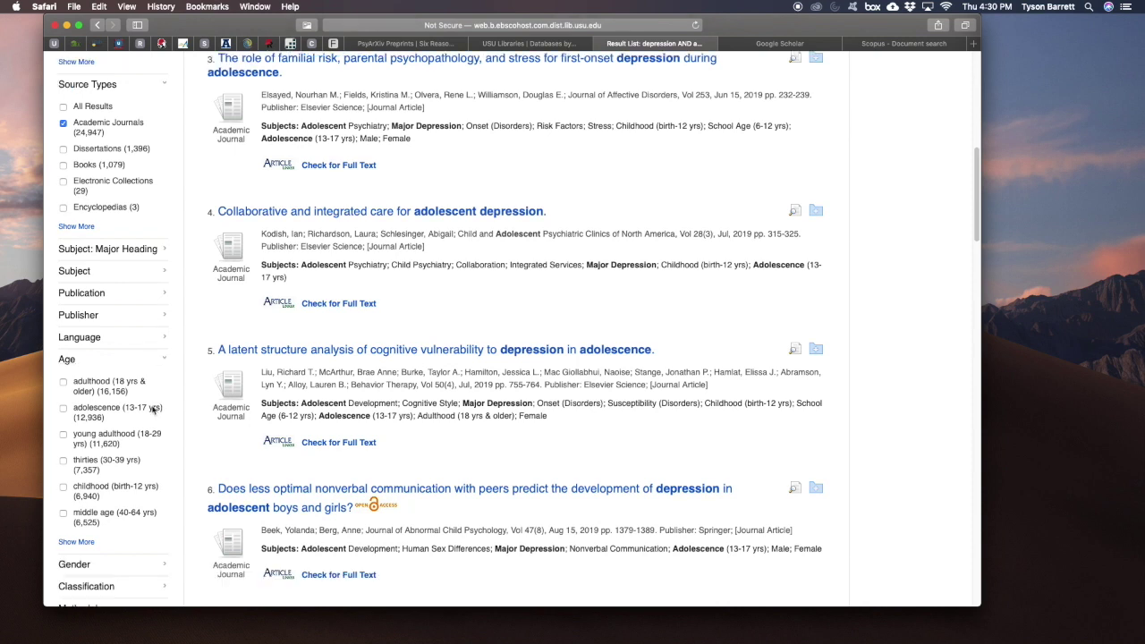
{"action": "left_click", "coordinate": [63, 410]}
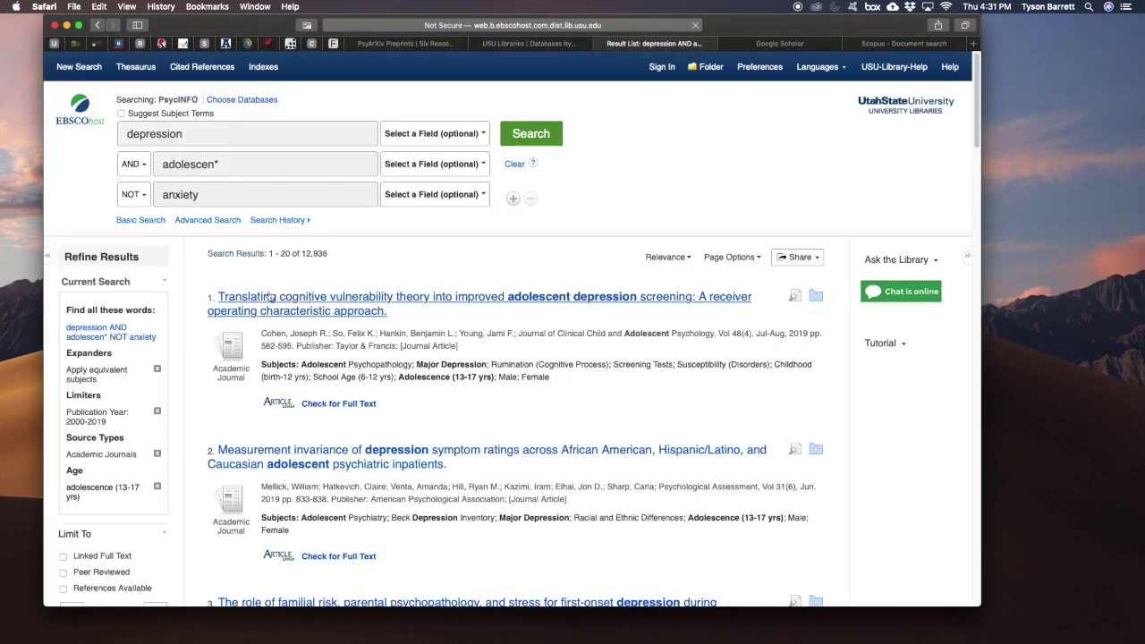
Expand the Methodology filter and examine the study types it offers for narrowing the results.
{"action": "scroll", "coordinate": [224, 373], "scroll_direction": "down", "scroll_amount": 10}
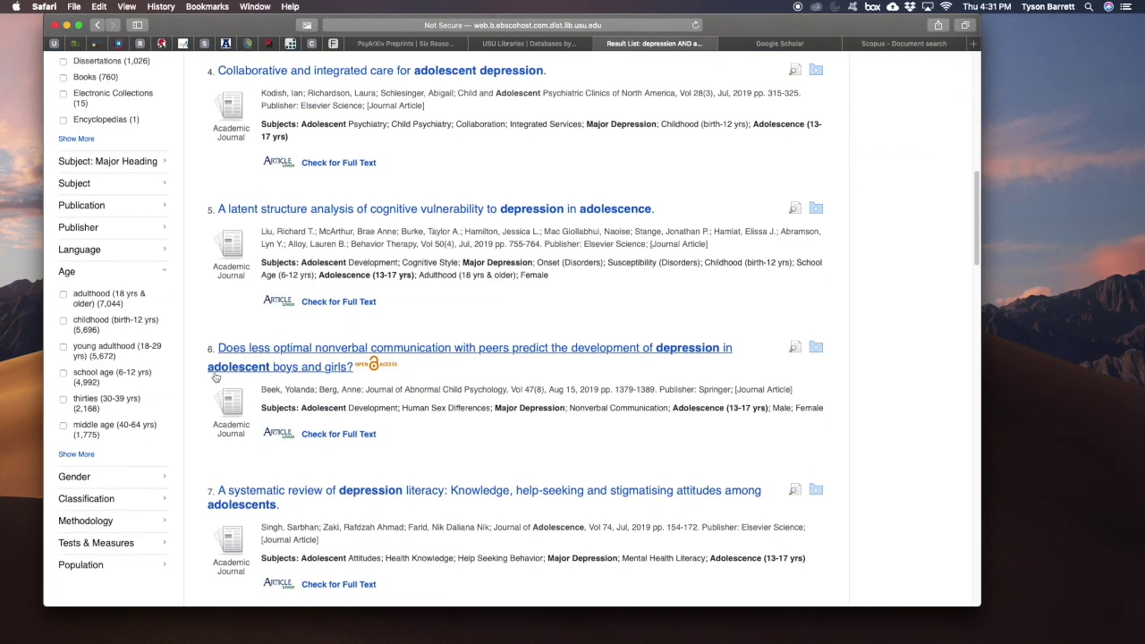
{"action": "scroll", "coordinate": [192, 353], "scroll_direction": "down", "scroll_amount": 1}
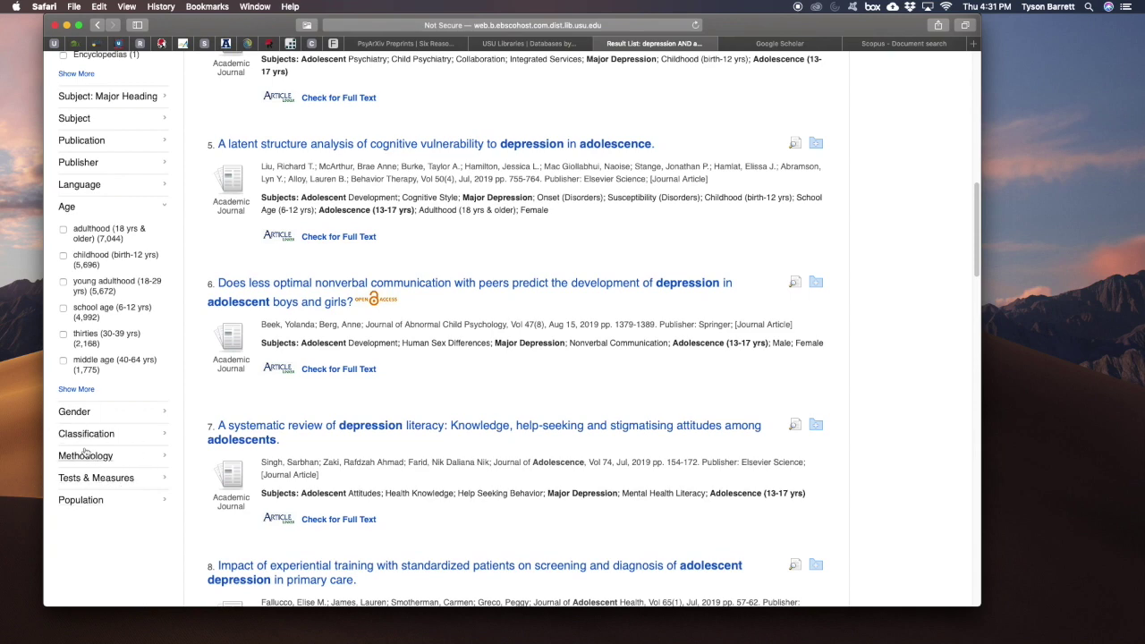
{"action": "left_click", "coordinate": [152, 456]}
{"action": "scroll", "coordinate": [151, 456], "scroll_direction": "down", "scroll_amount": 1}
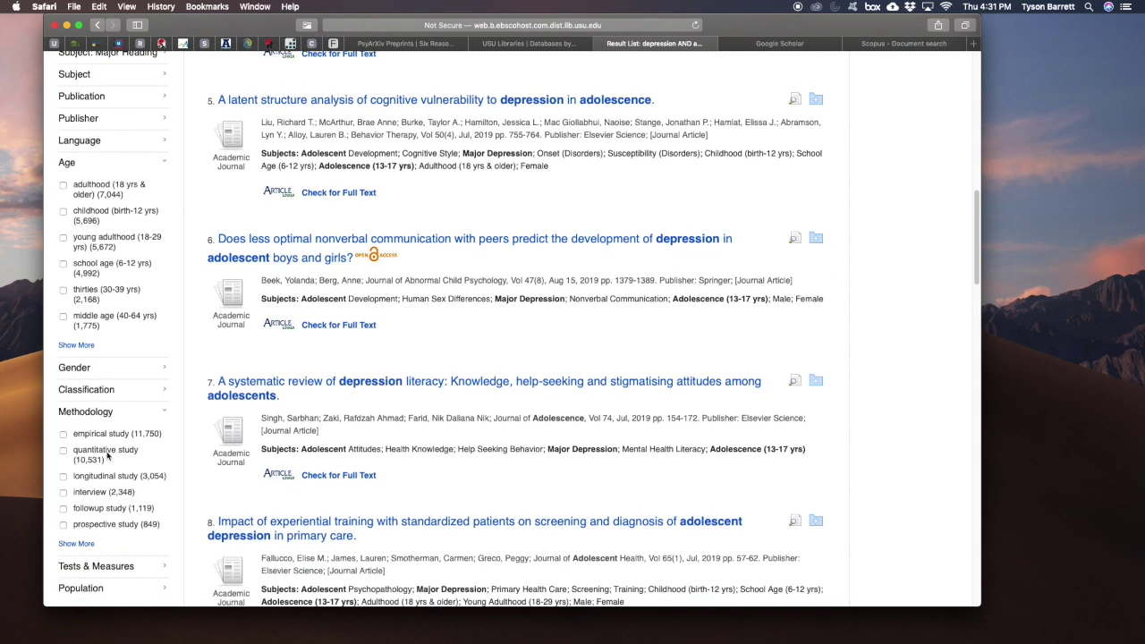
{"action": "scroll", "coordinate": [365, 328], "scroll_direction": "up", "scroll_amount": 10}
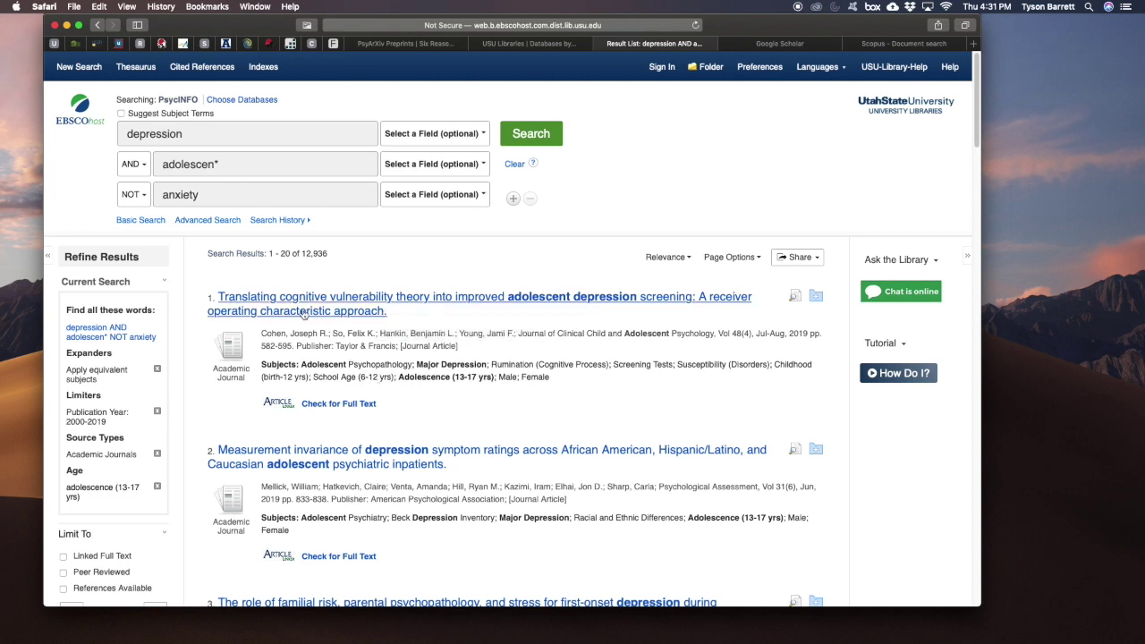
Open the detailed record of the first result, on adolescent depression screening, and highlight its abstract for reading.
{"action": "left_click", "coordinate": [281, 312]}
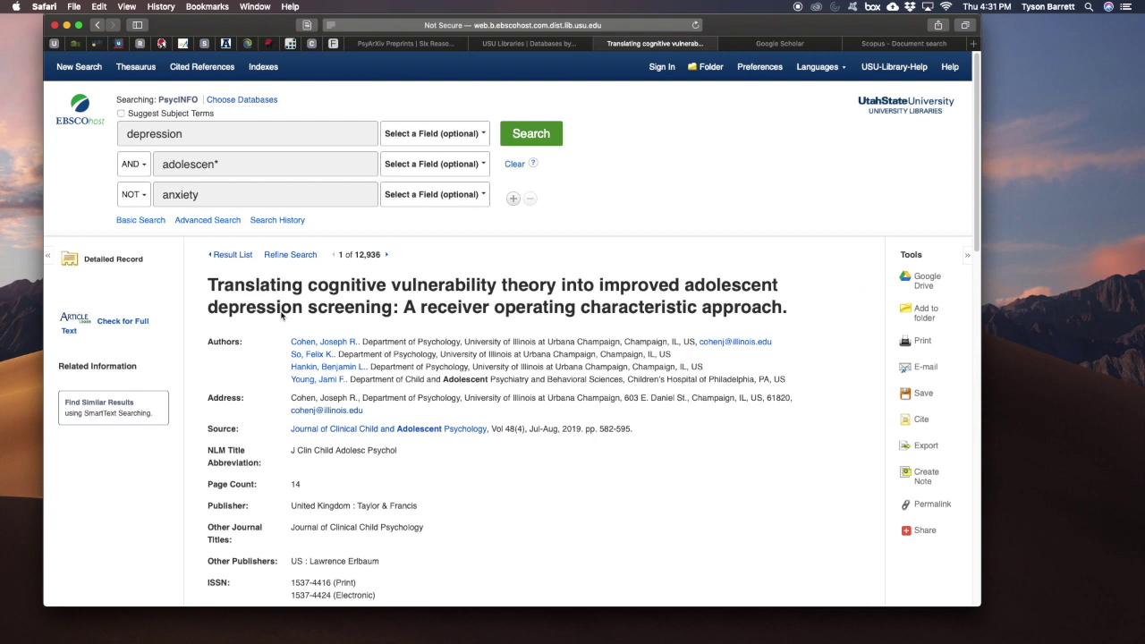
{"action": "scroll", "coordinate": [473, 382], "scroll_direction": "down", "scroll_amount": 3}
{"action": "scroll", "coordinate": [473, 383], "scroll_direction": "down", "scroll_amount": 4}
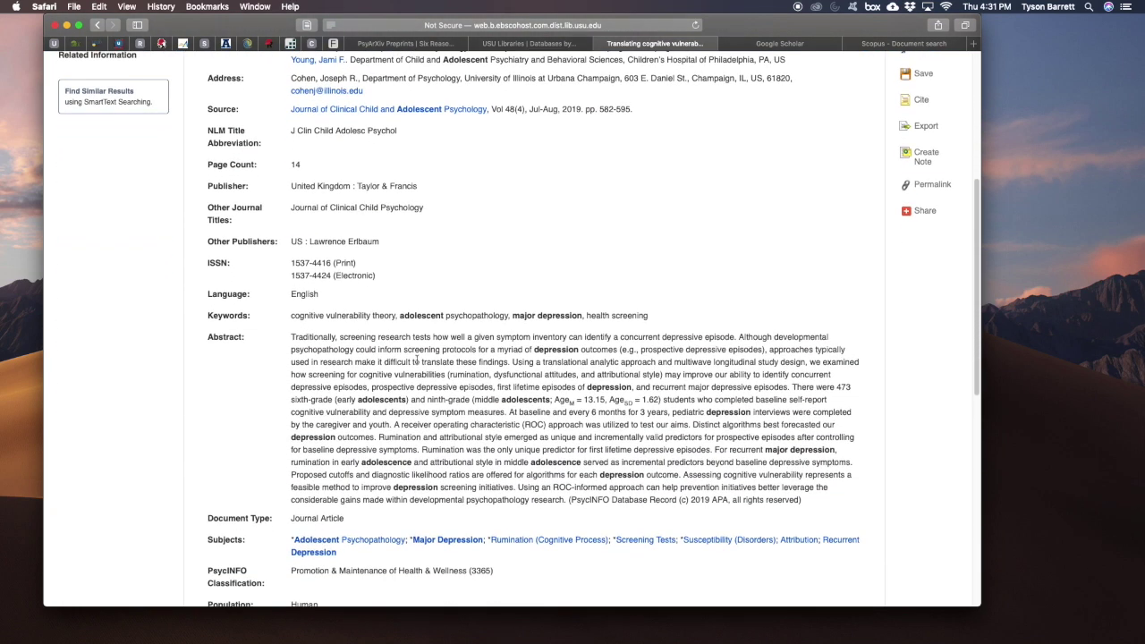
{"action": "left_click_drag", "start_coordinate": [290, 340], "coordinate": [824, 498]}
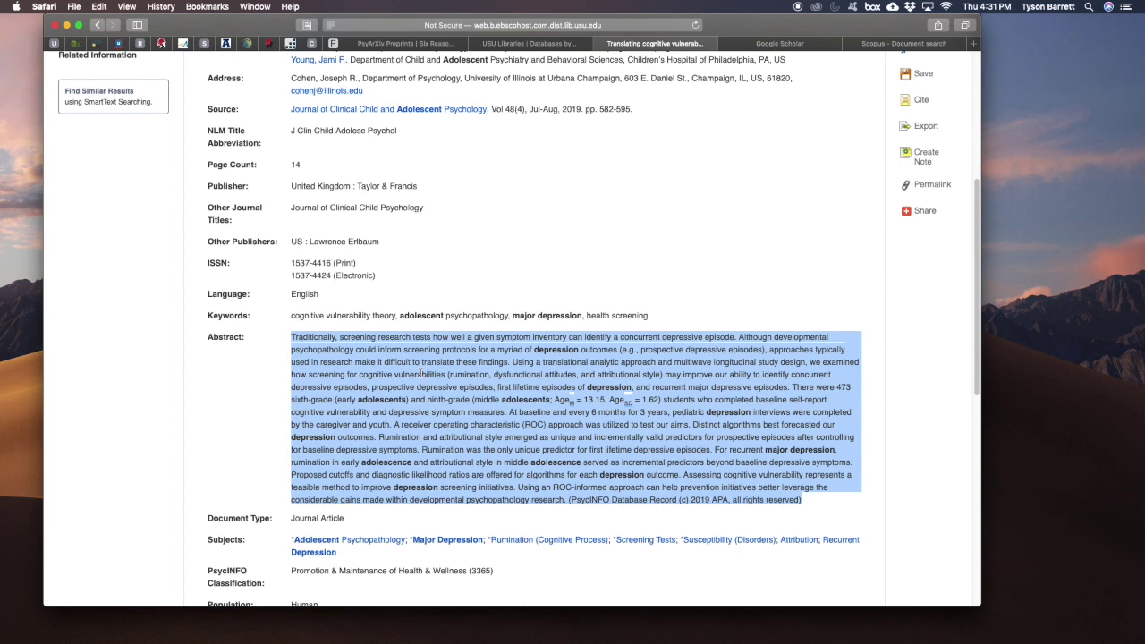
{"action": "scroll", "coordinate": [421, 373], "scroll_direction": "up", "scroll_amount": 2}
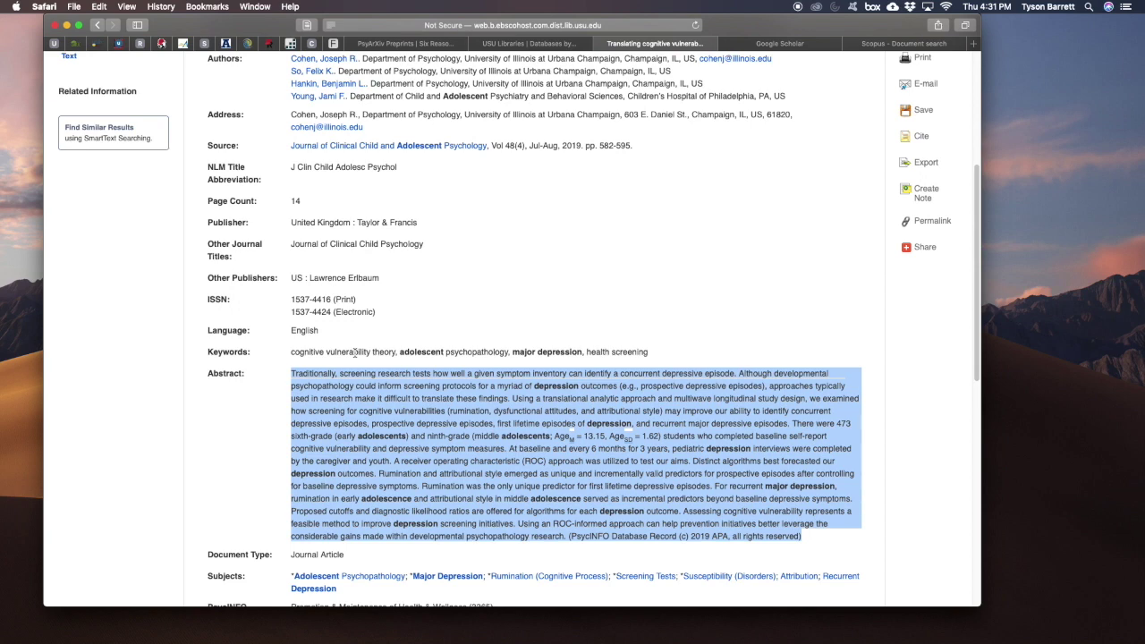
{"action": "left_click", "coordinate": [493, 438]}
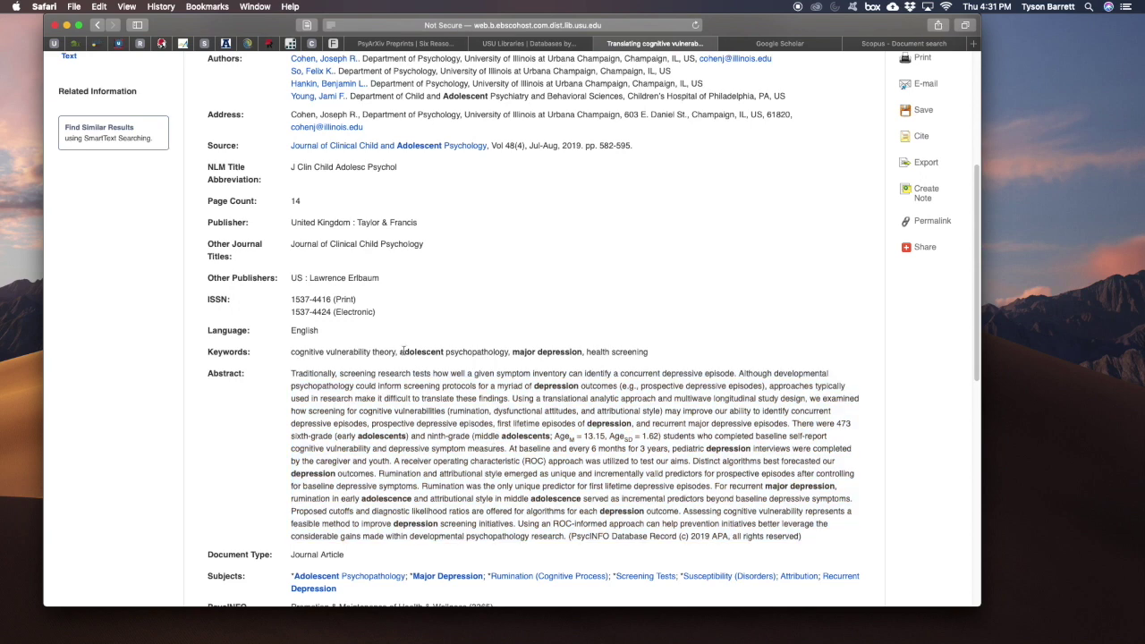
Look through the rest of the article's record, including its subjects, population, age group, and tests and measures.
{"action": "scroll", "coordinate": [402, 351], "scroll_direction": "up", "scroll_amount": 5}
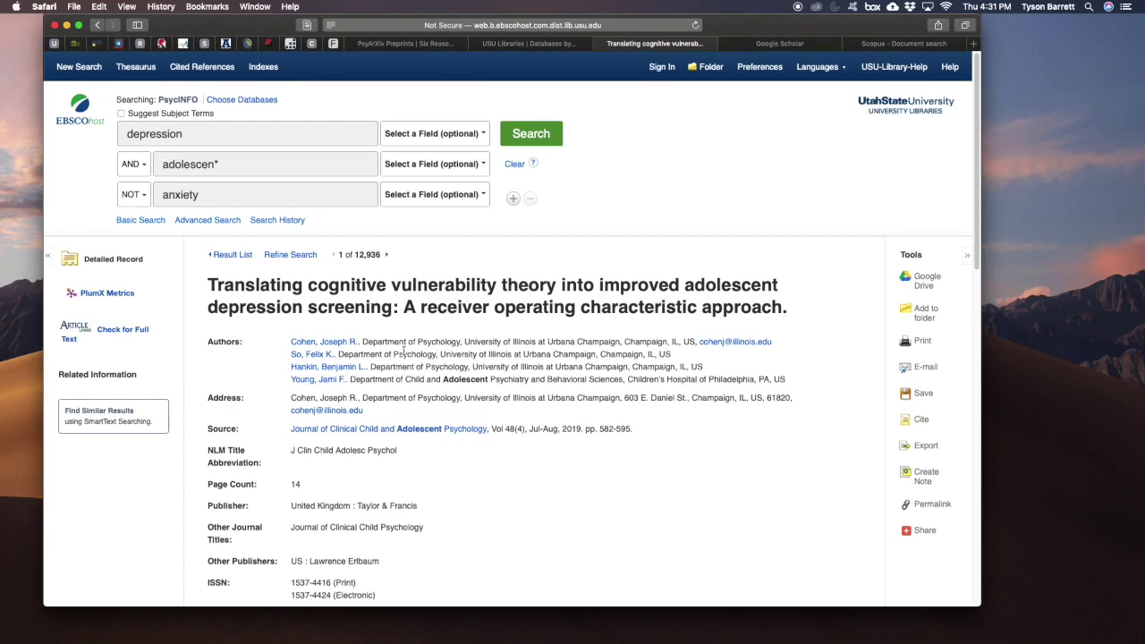
{"action": "scroll", "coordinate": [403, 350], "scroll_direction": "down", "scroll_amount": 15}
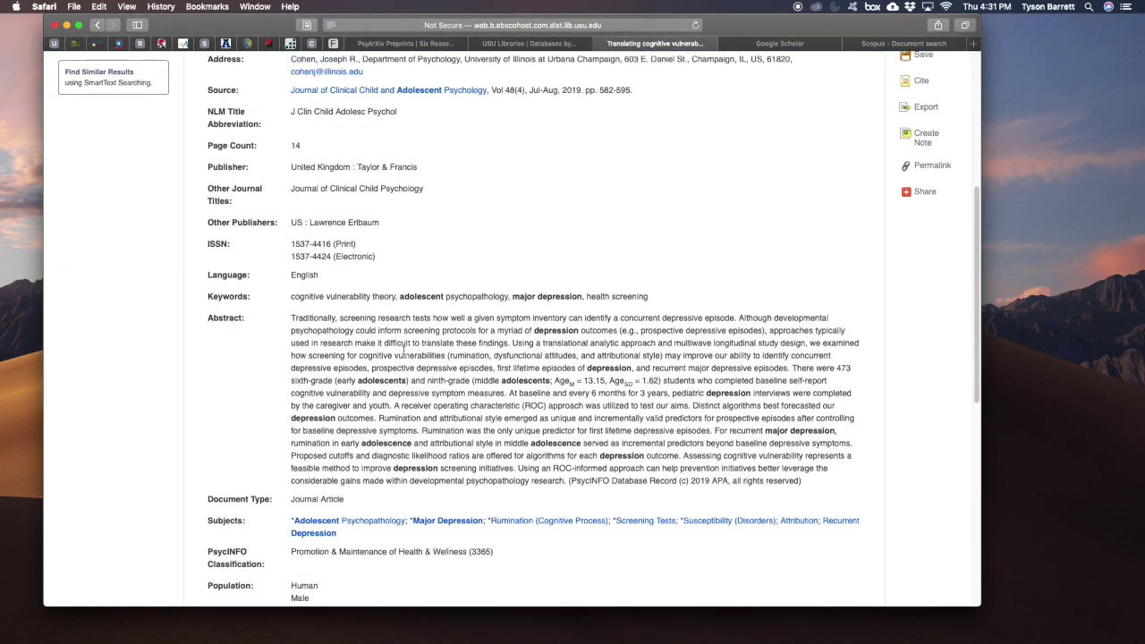
{"action": "scroll", "coordinate": [404, 352], "scroll_direction": "down", "scroll_amount": 5}
{"action": "scroll", "coordinate": [404, 354], "scroll_direction": "up", "scroll_amount": 15}
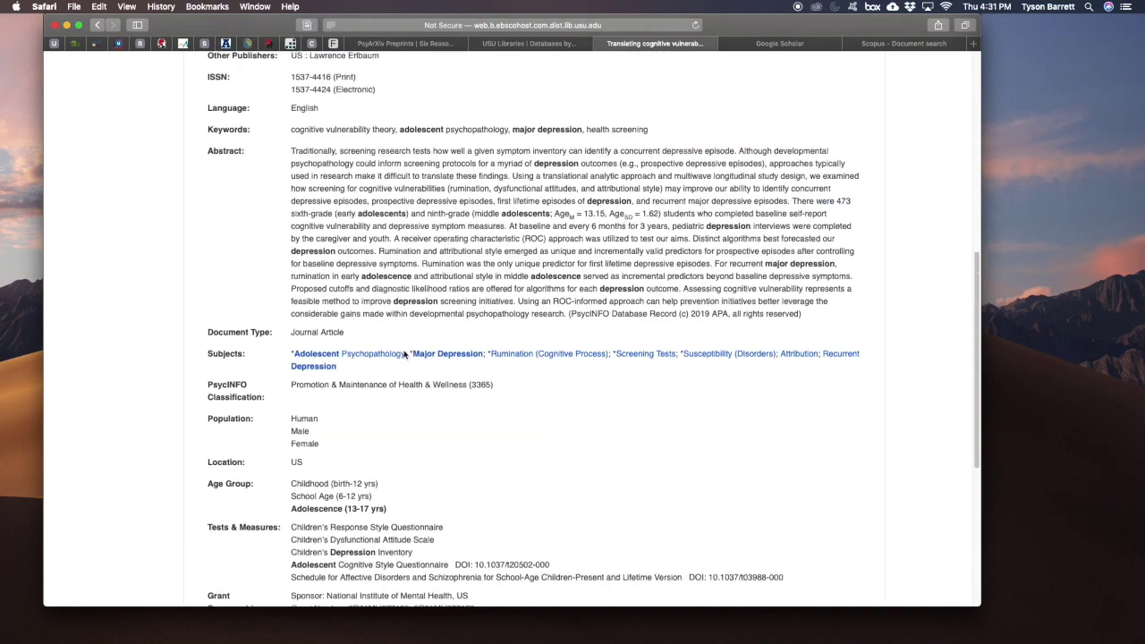
{"action": "scroll", "coordinate": [404, 356], "scroll_direction": "up", "scroll_amount": 2}
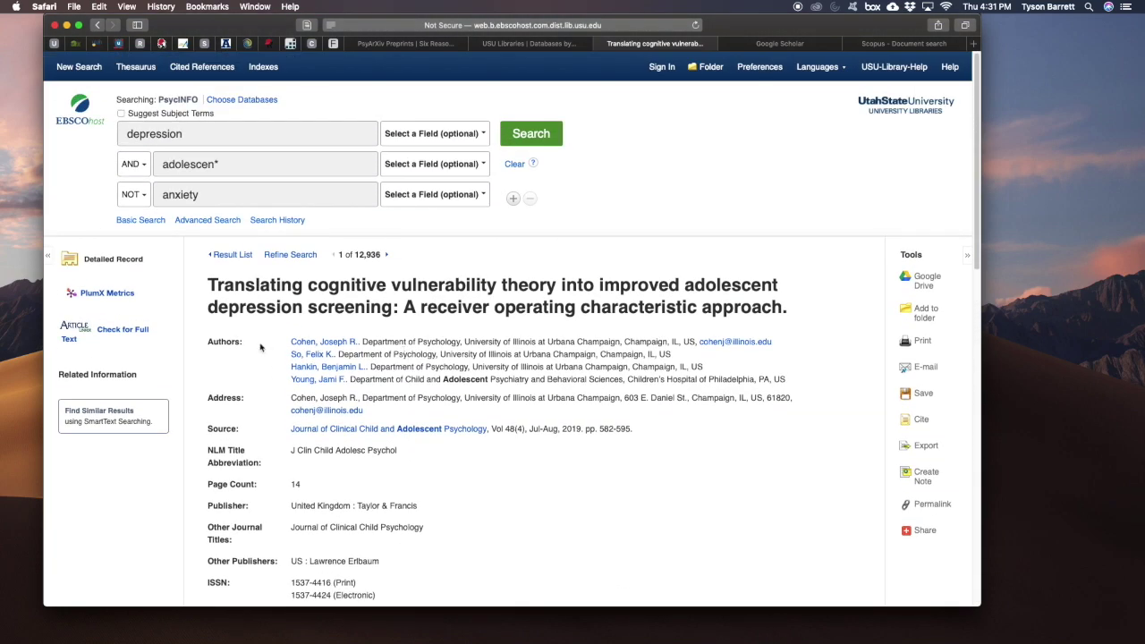
Check for the article's full text through Article Linker and open it on the publisher's site to look it over.
{"action": "left_click", "coordinate": [122, 330]}
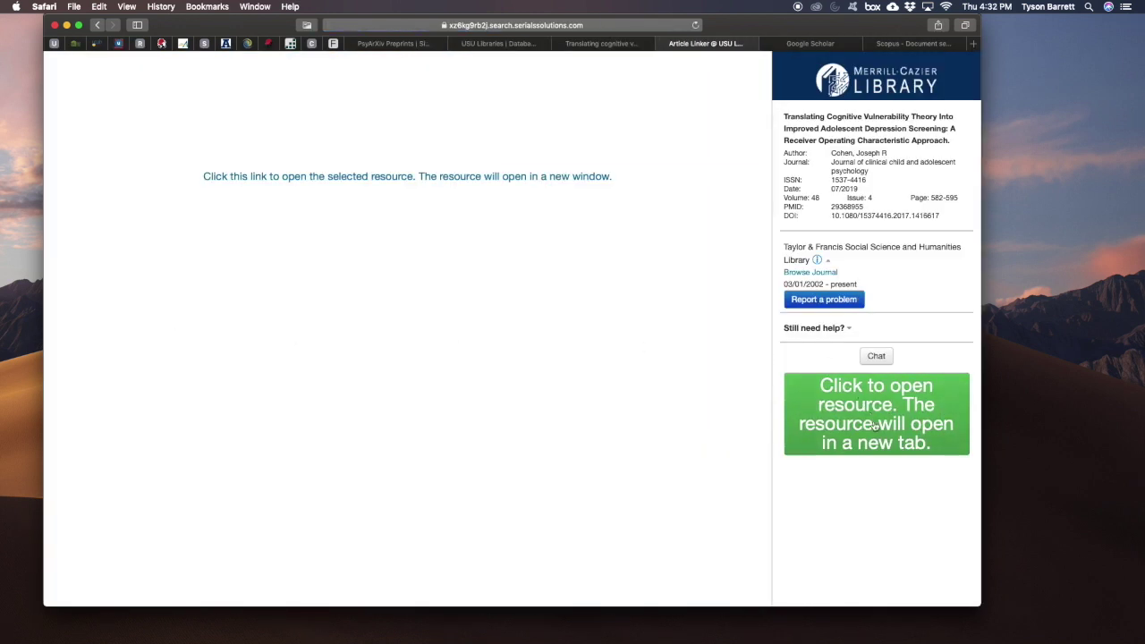
{"action": "left_click", "coordinate": [875, 426]}
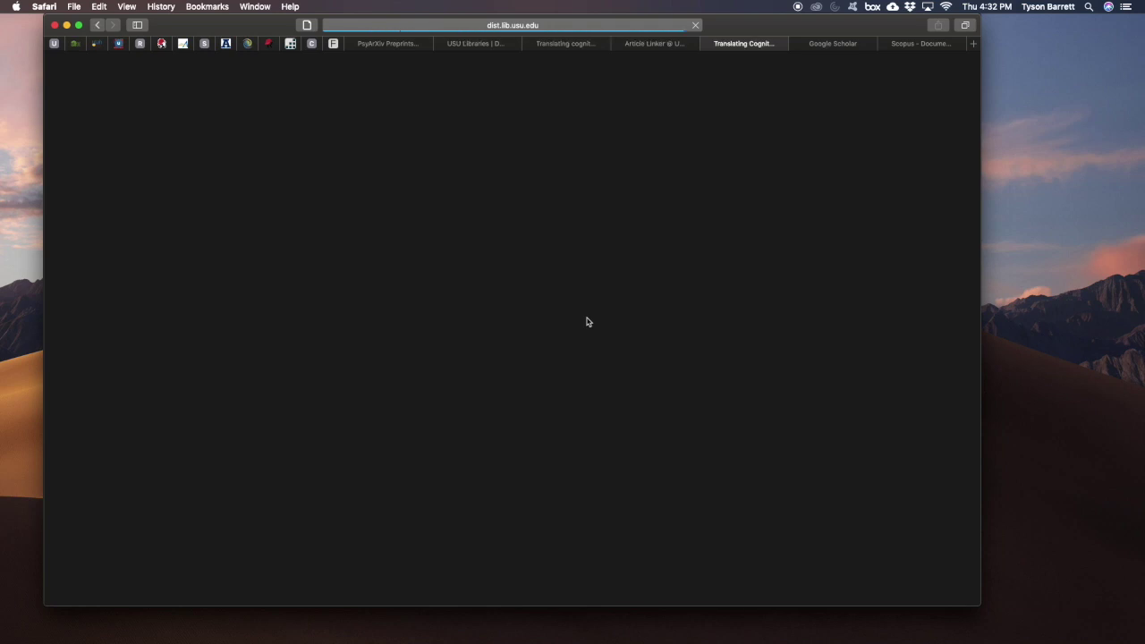
{"action": "scroll", "coordinate": [473, 321], "scroll_direction": "down", "scroll_amount": 2}
{"action": "scroll", "coordinate": [473, 321], "scroll_direction": "down", "scroll_amount": 5}
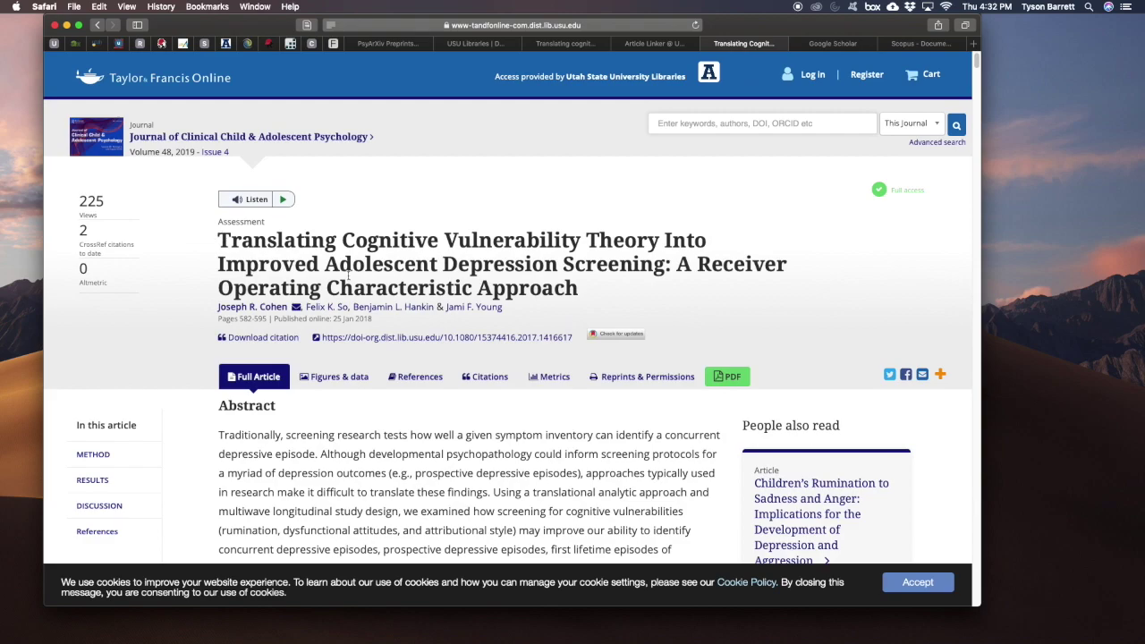
{"action": "scroll", "coordinate": [408, 457], "scroll_direction": "down", "scroll_amount": 10}
{"action": "scroll", "coordinate": [408, 458], "scroll_direction": "up", "scroll_amount": 10}
{"action": "scroll", "coordinate": [408, 457], "scroll_direction": "up", "scroll_amount": 1}
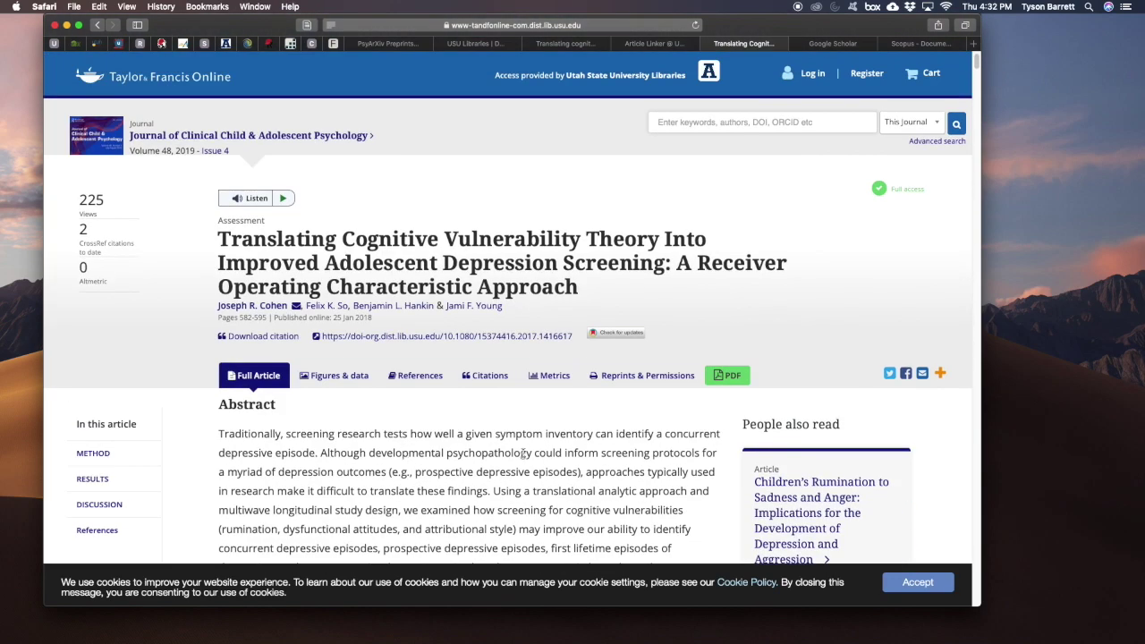
Open the downloadable PDF version of the article and skim its opening pages.
{"action": "left_click", "coordinate": [723, 377]}
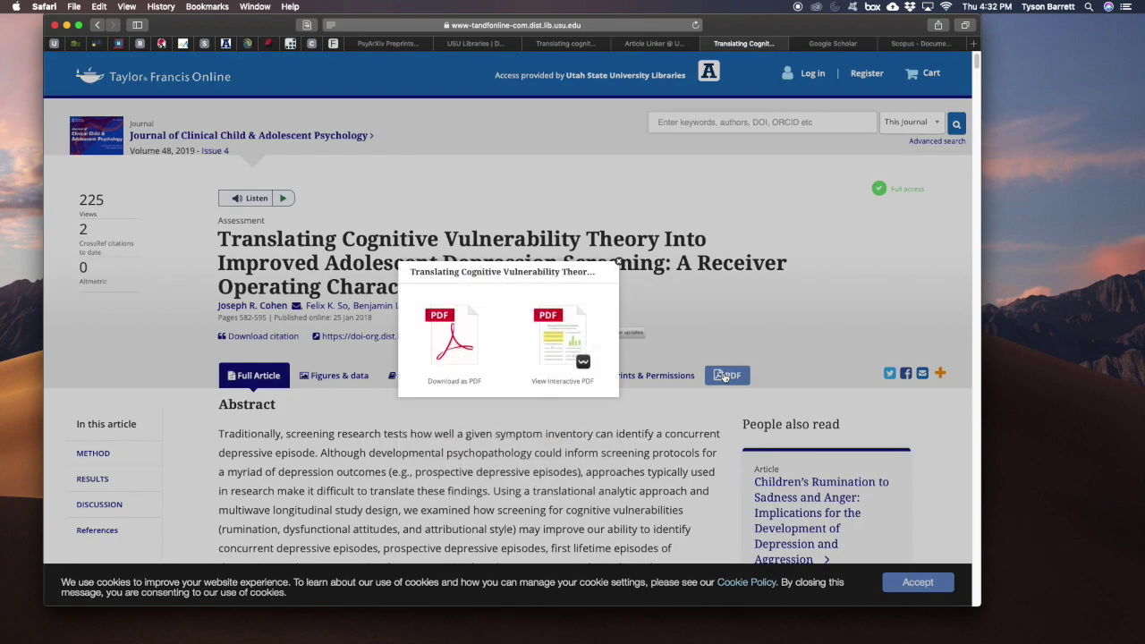
{"action": "left_click", "coordinate": [460, 340]}
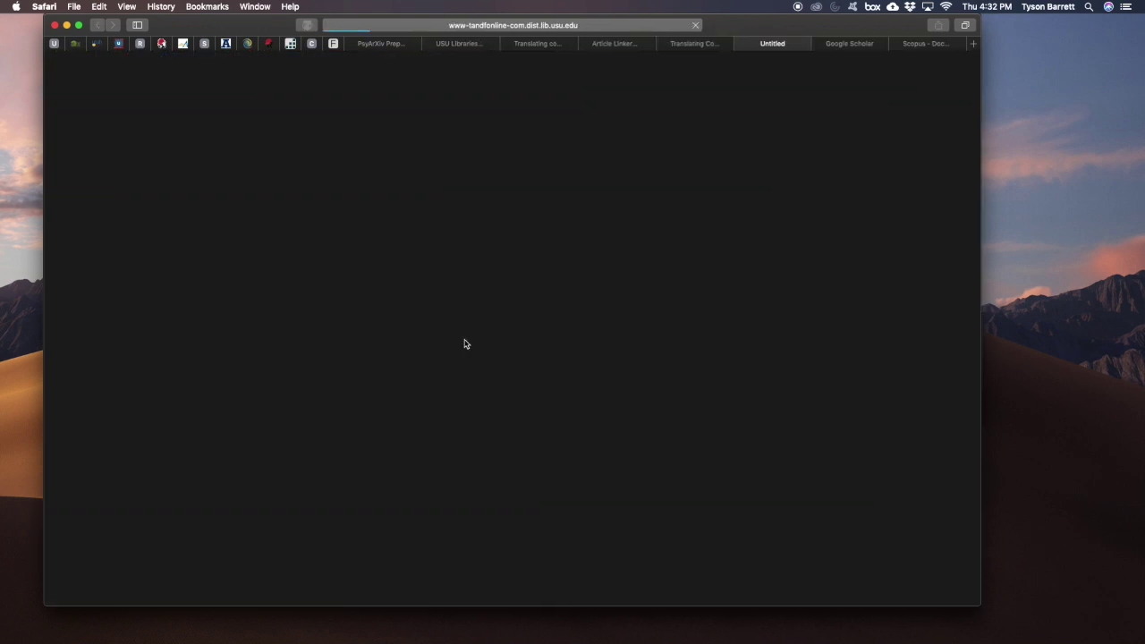
{"action": "scroll", "coordinate": [461, 389], "scroll_direction": "down", "scroll_amount": 10}
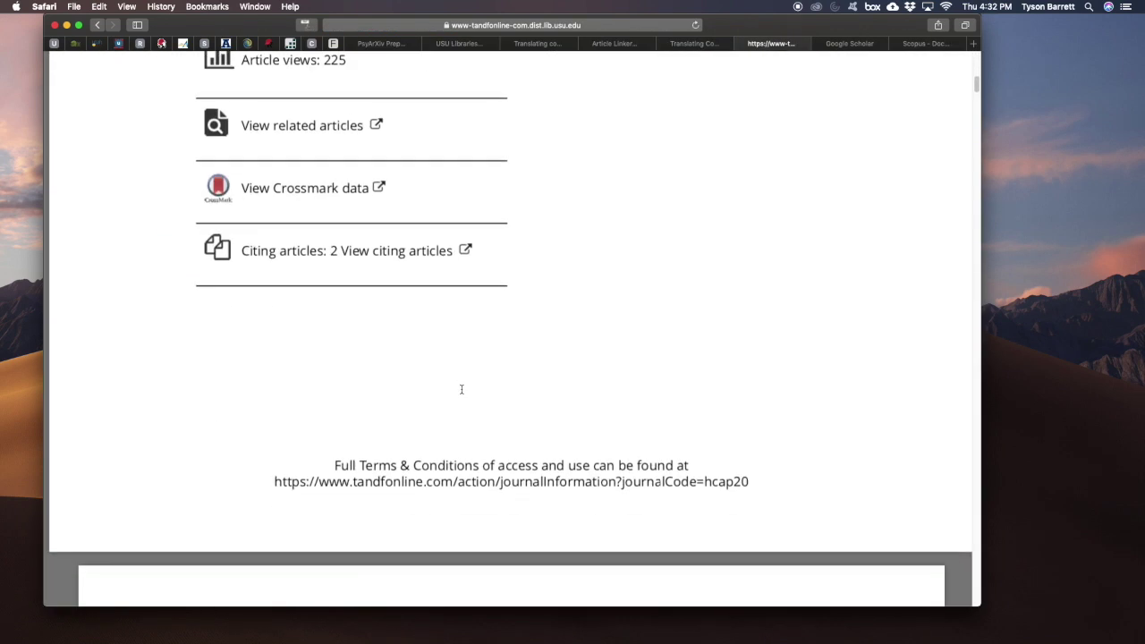
{"action": "scroll", "coordinate": [462, 389], "scroll_direction": "down", "scroll_amount": 15}
{"action": "scroll", "coordinate": [462, 387], "scroll_direction": "down", "scroll_amount": 3}
{"action": "scroll", "coordinate": [462, 389], "scroll_direction": "up", "scroll_amount": 15}
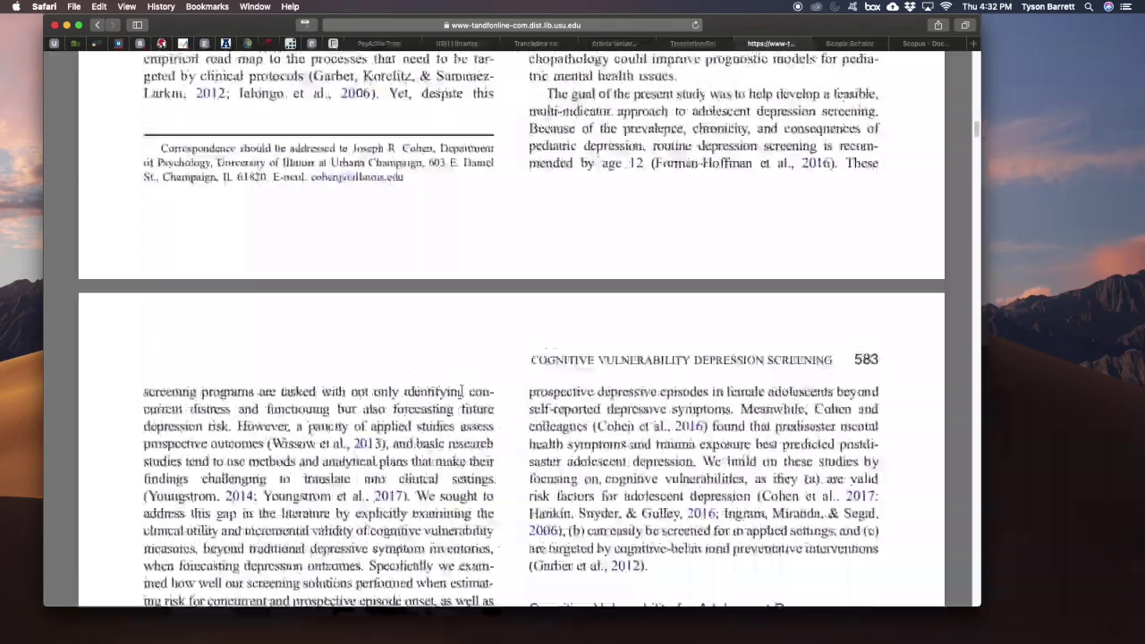
{"action": "scroll", "coordinate": [462, 391], "scroll_direction": "up", "scroll_amount": 15}
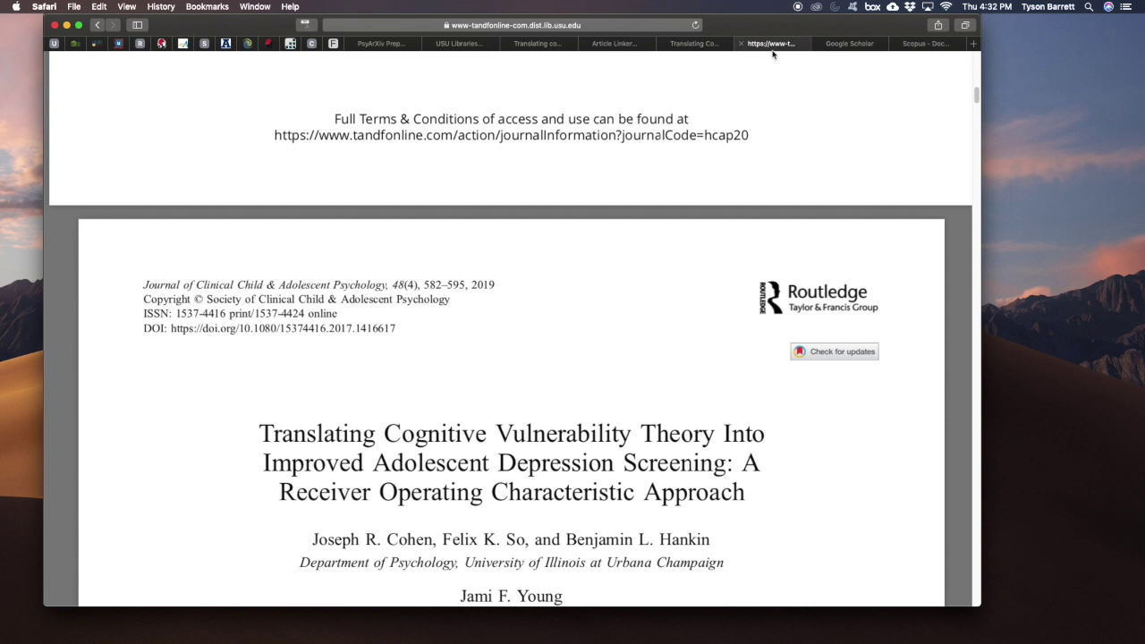
Return to the PsycINFO result list and look over the other articles found.
{"action": "left_click", "coordinate": [539, 44]}
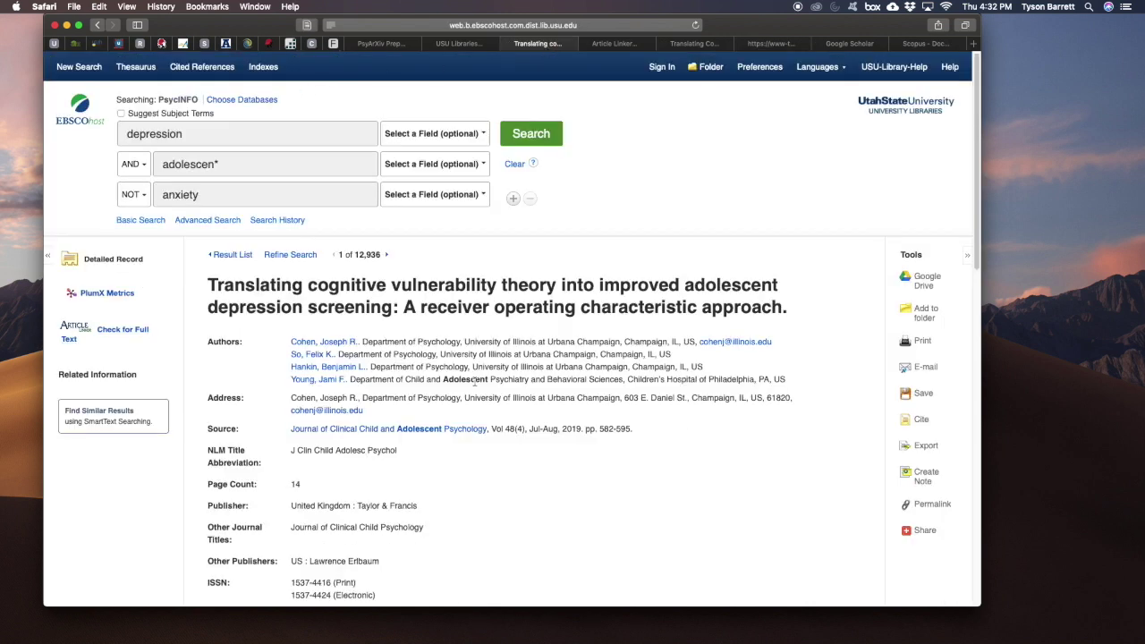
{"action": "left_click", "coordinate": [246, 257]}
{"action": "scroll", "coordinate": [458, 348], "scroll_direction": "down", "scroll_amount": 10}
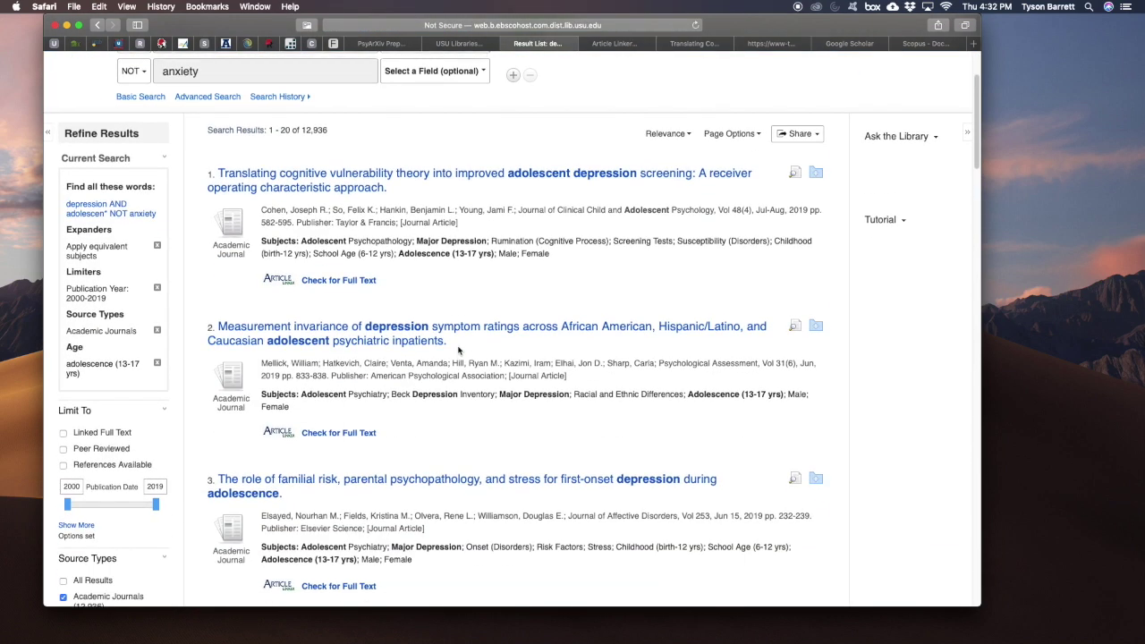
{"action": "scroll", "coordinate": [458, 350], "scroll_direction": "down", "scroll_amount": 1}
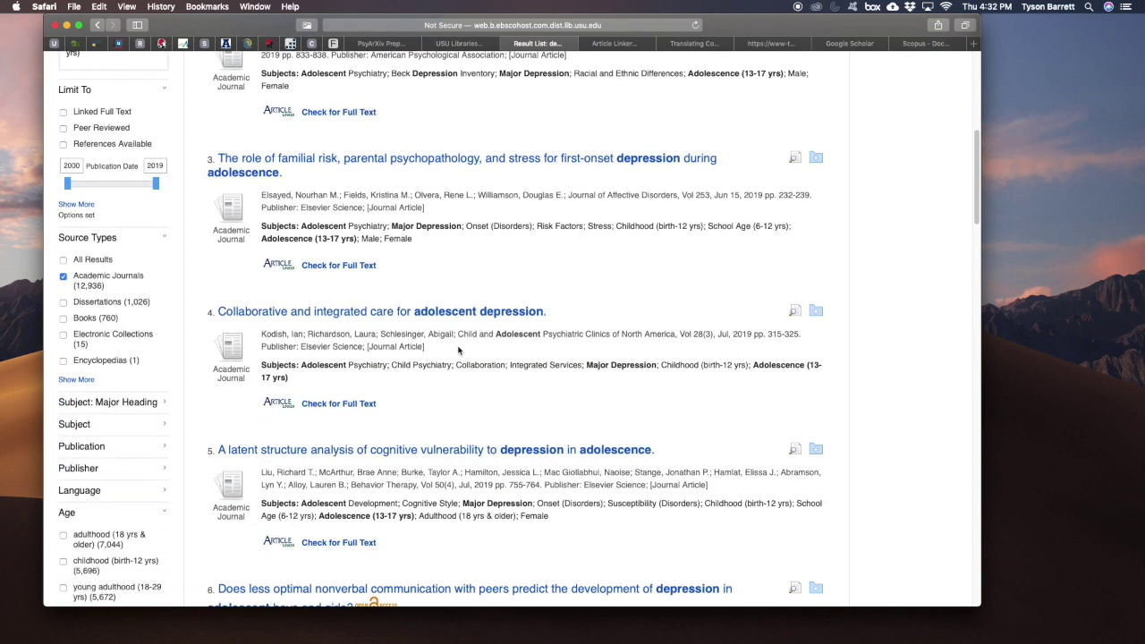
{"action": "scroll", "coordinate": [458, 350], "scroll_direction": "up", "scroll_amount": 11}
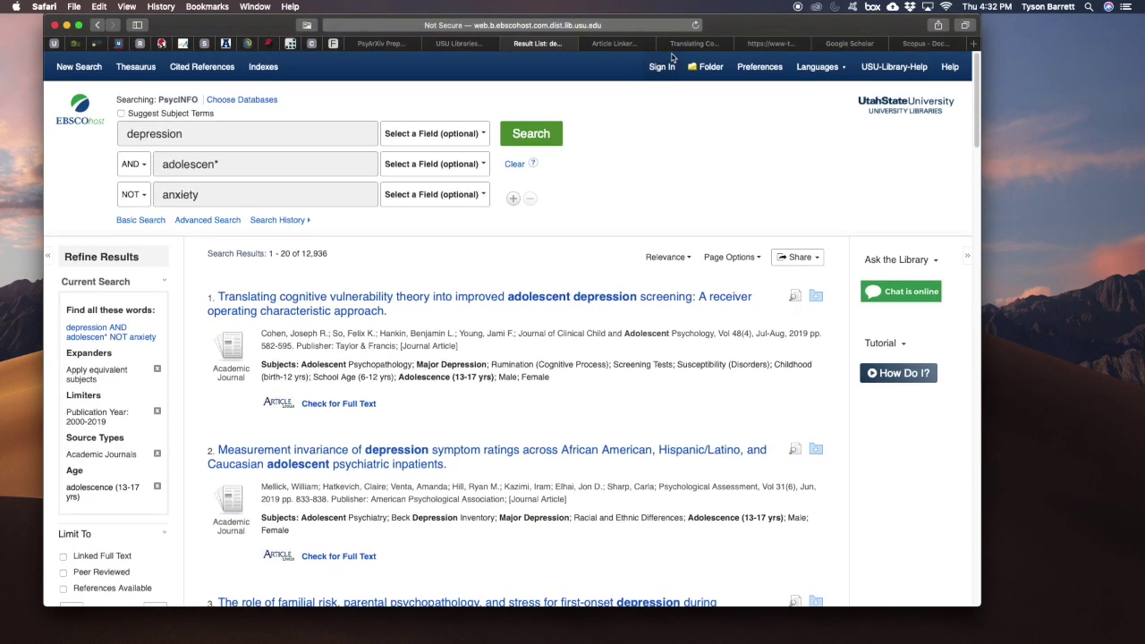
Switch to Google Scholar and search for "depression adolescent -anxiety".
{"action": "left_click", "coordinate": [849, 43]}
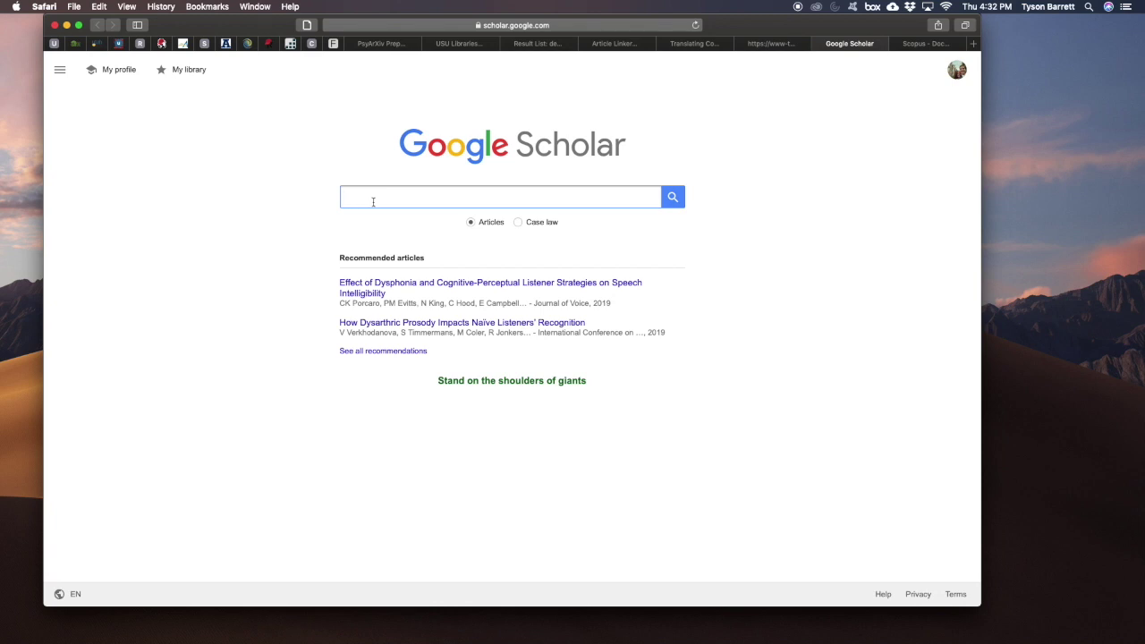
{"action": "type", "text": "depression "}
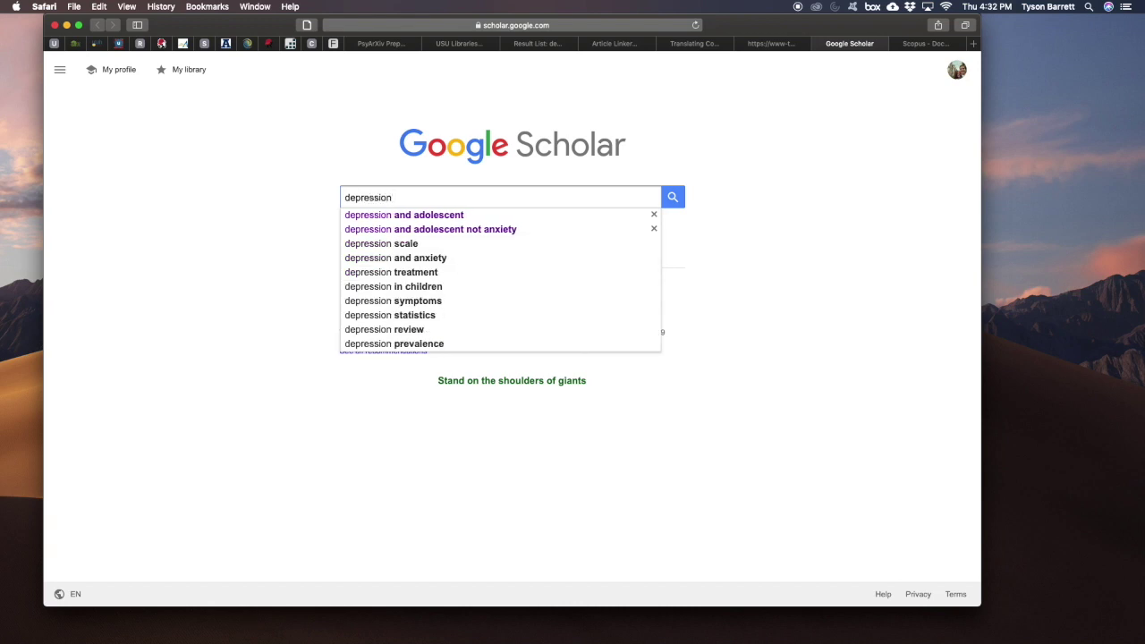
{"action": "type", "text": "adolescents"}
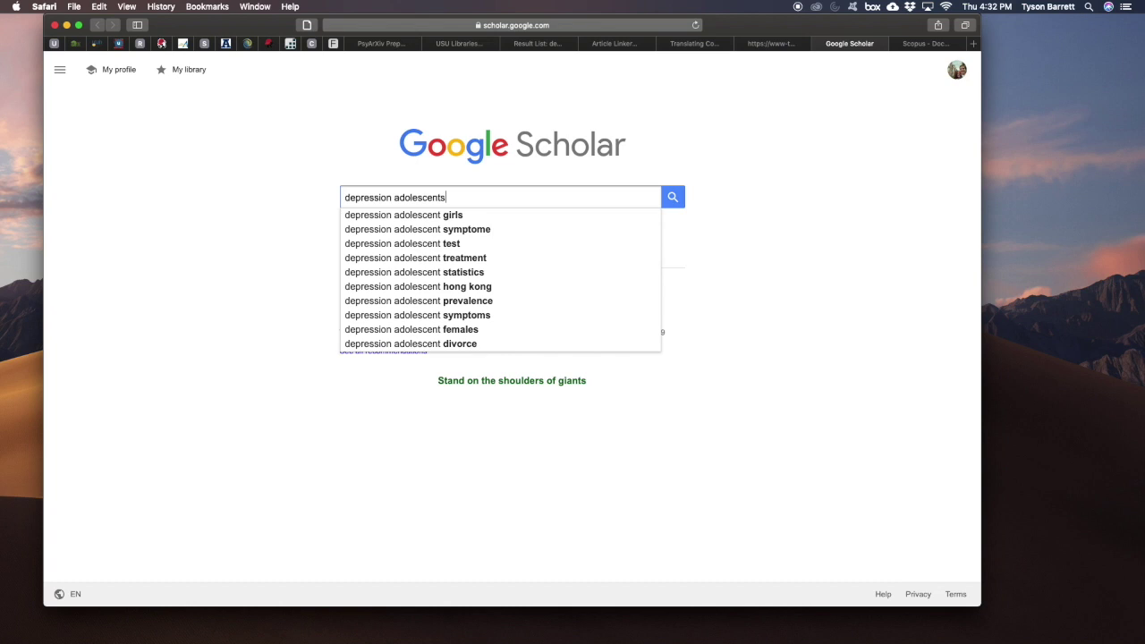
{"action": "key", "text": "Return"}
{"action": "key", "text": "BackSpace"}
{"action": "type", "text": "-anxiety"}
{"action": "key", "text": "Return"}
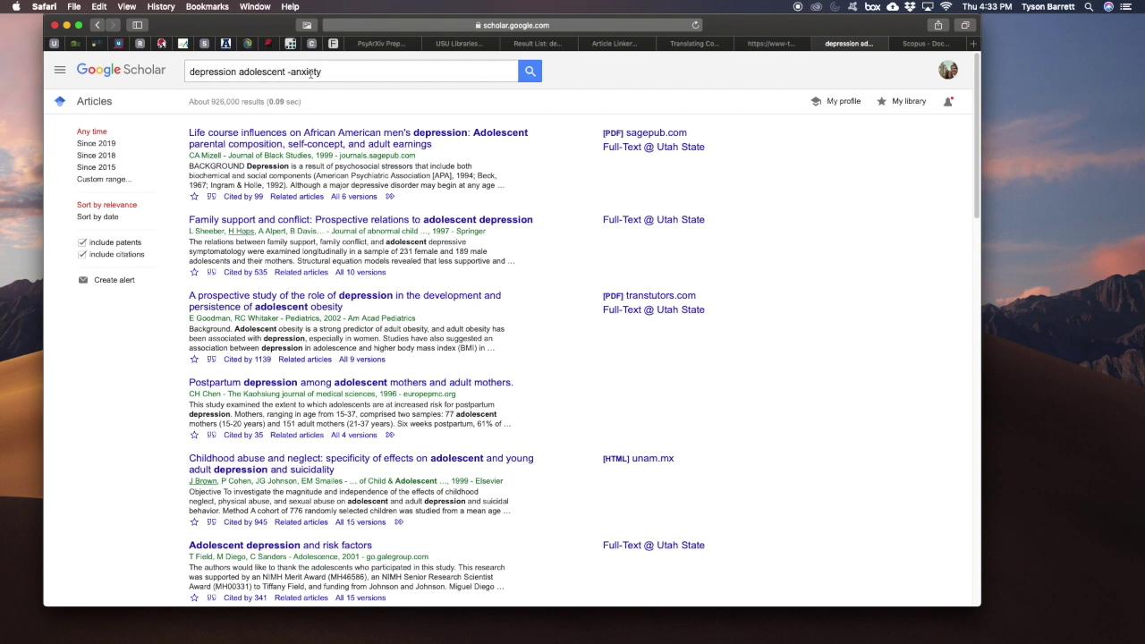
Highlight "depression adolescent" in the Google Scholar query, clear the selection, and limit the results to articles since 2019.
{"action": "left_click_drag", "start_coordinate": [286, 72], "coordinate": [189, 72]}
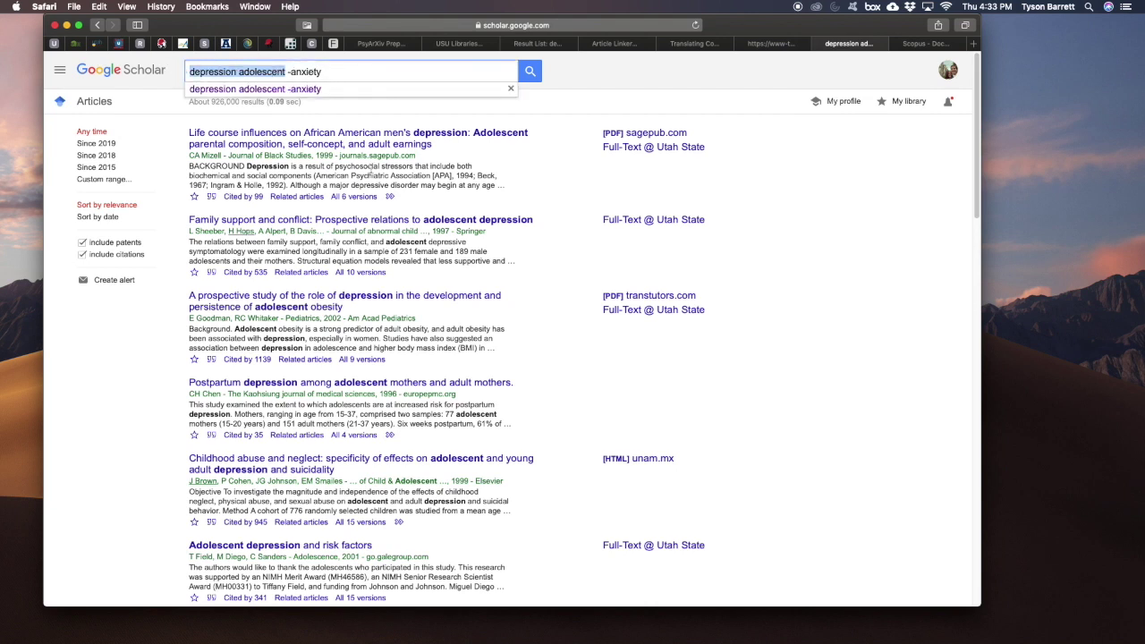
{"action": "left_click", "coordinate": [478, 170]}
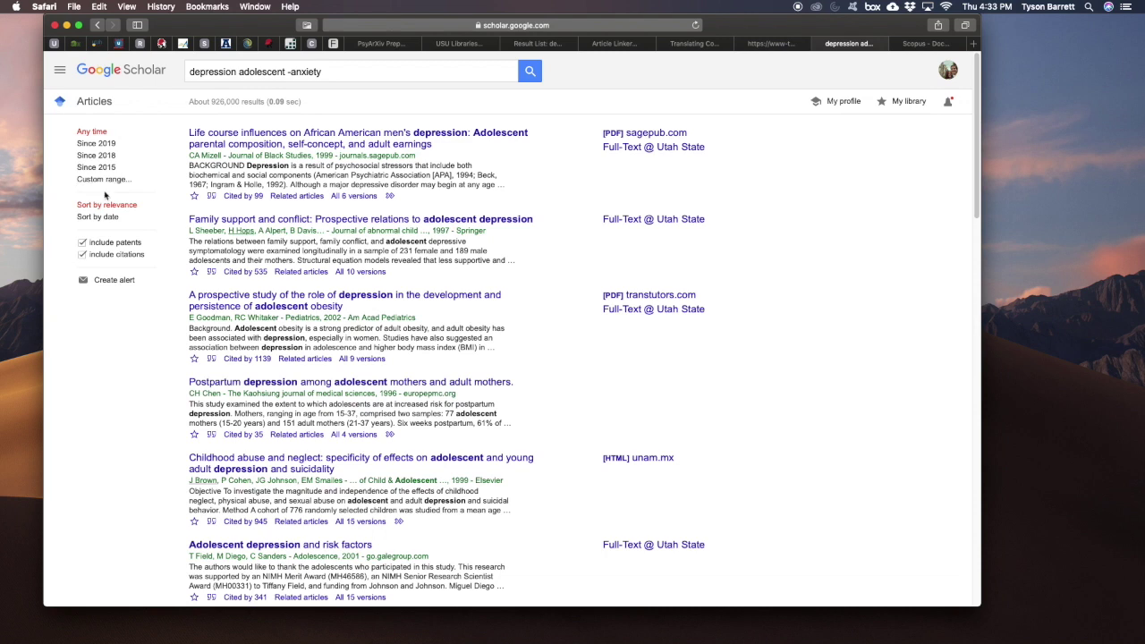
{"action": "left_click", "coordinate": [97, 144]}
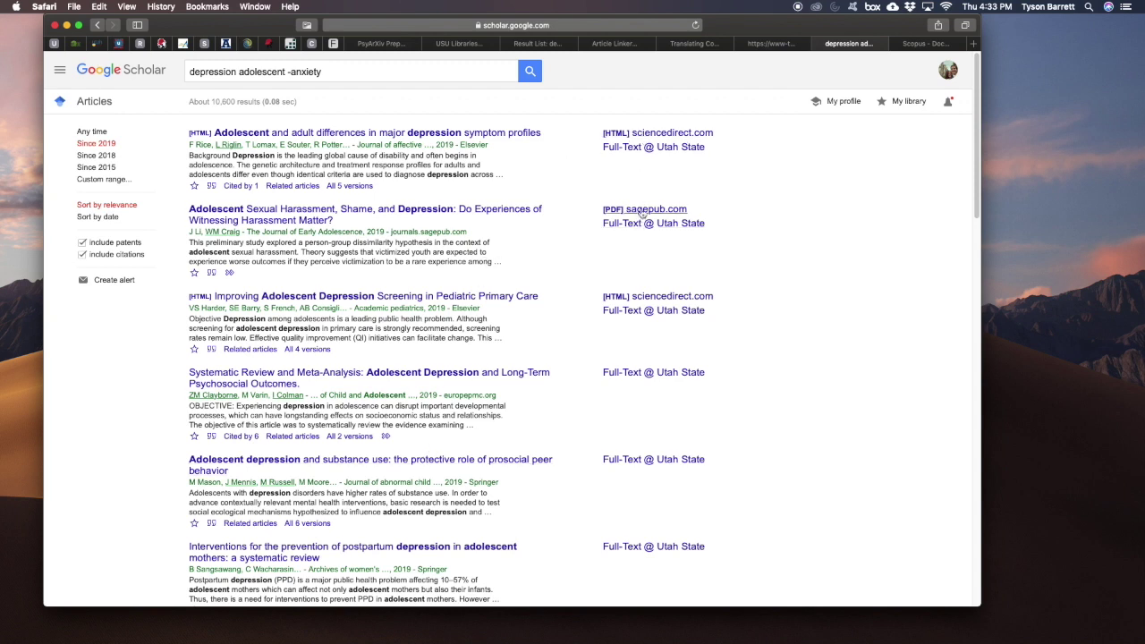
View the citation formats for the article on adolescent sexual harassment, highlight its APA reference, and close the citation window.
{"action": "left_click", "coordinate": [211, 274]}
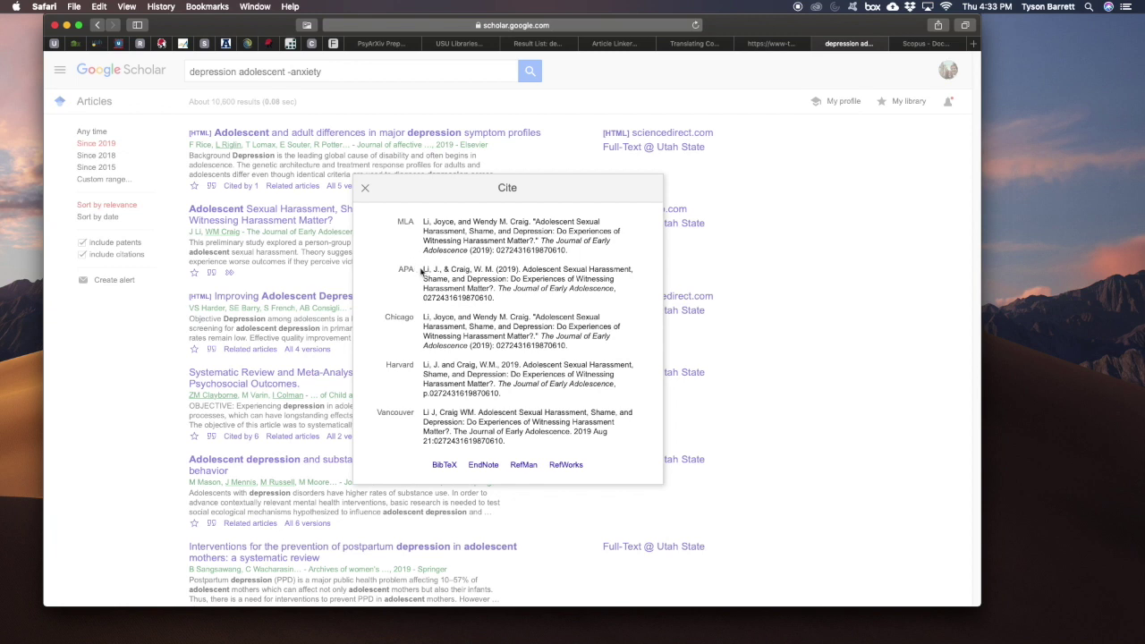
{"action": "left_click_drag", "start_coordinate": [424, 271], "coordinate": [507, 301]}
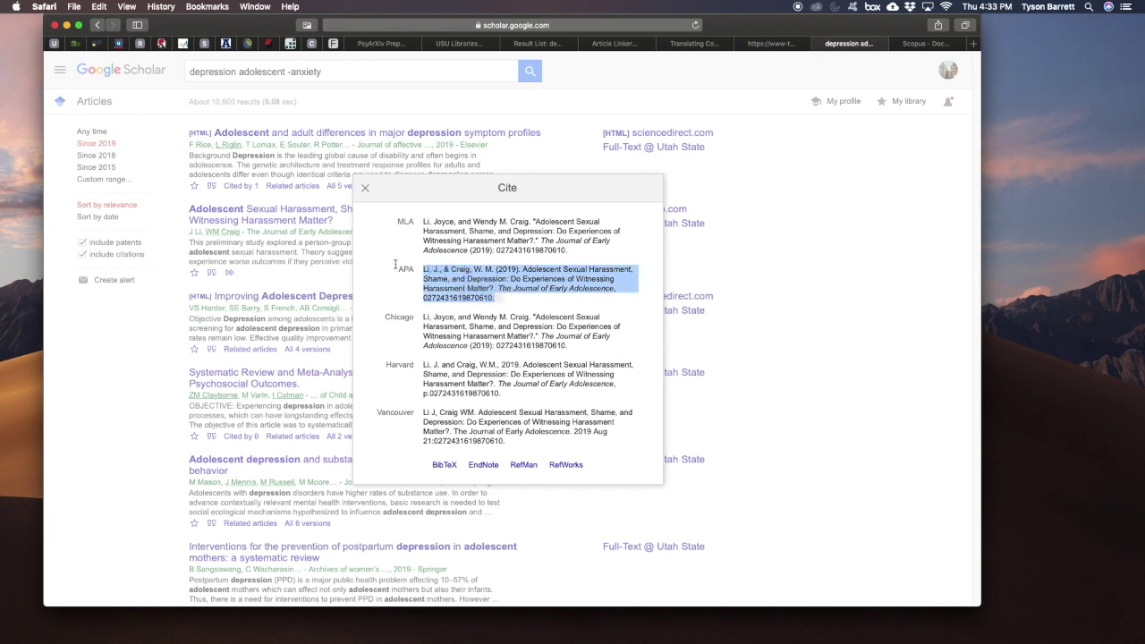
{"action": "left_click", "coordinate": [284, 259]}
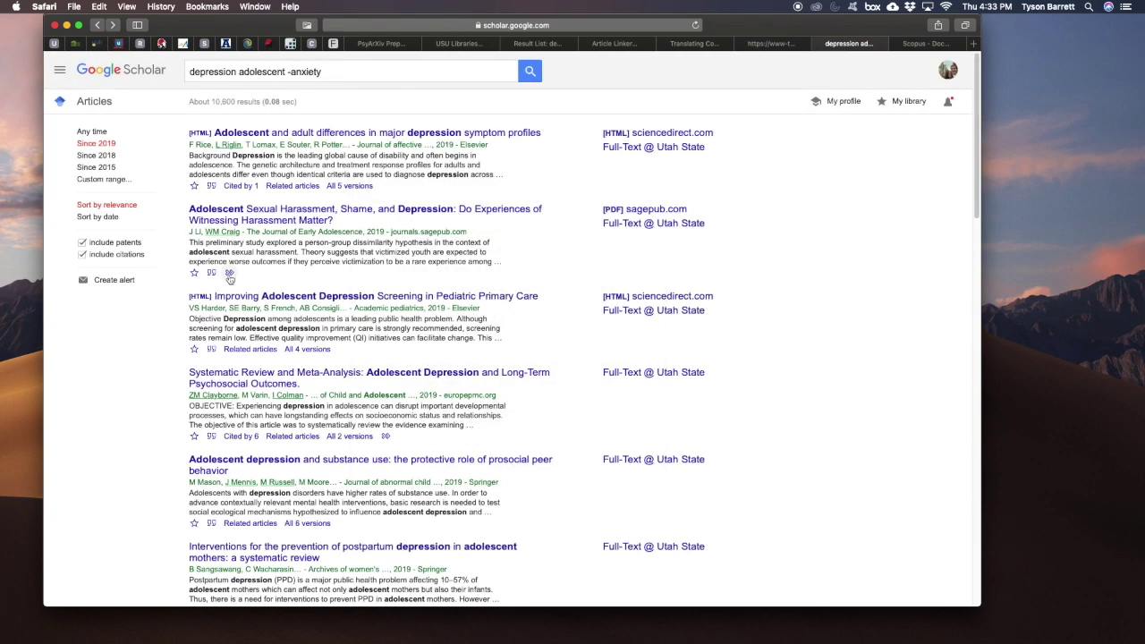
View the works citing the article on adolescent and adult depression symptom profiles, and return to the Google Scholar results.
{"action": "left_click", "coordinate": [239, 186]}
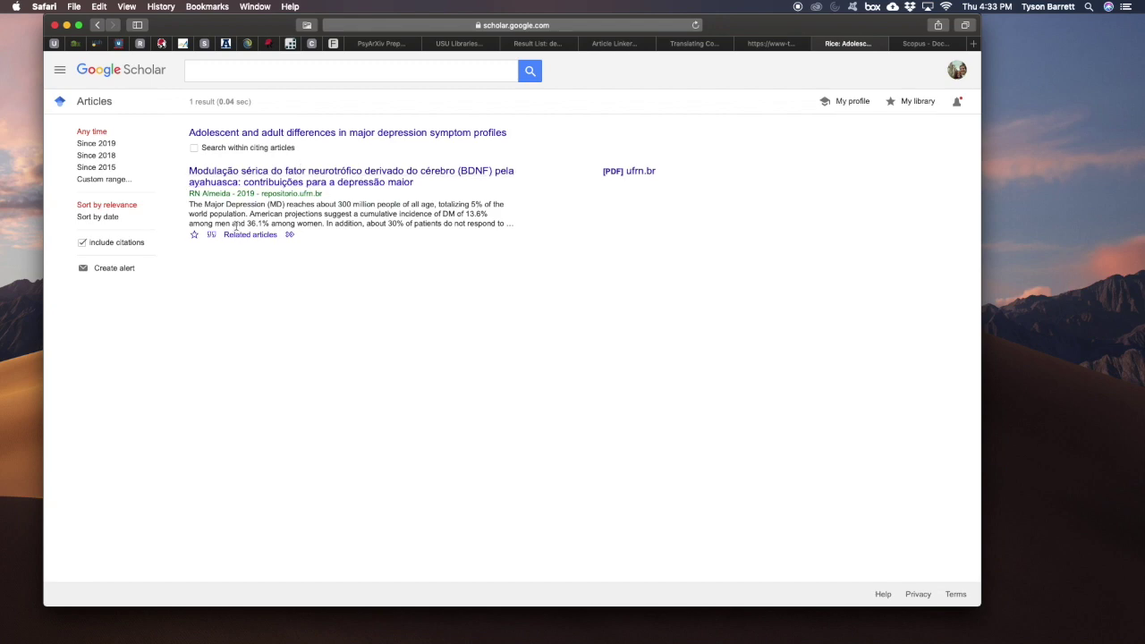
{"action": "scroll", "coordinate": [235, 227], "scroll_direction": "left", "scroll_amount": 5}
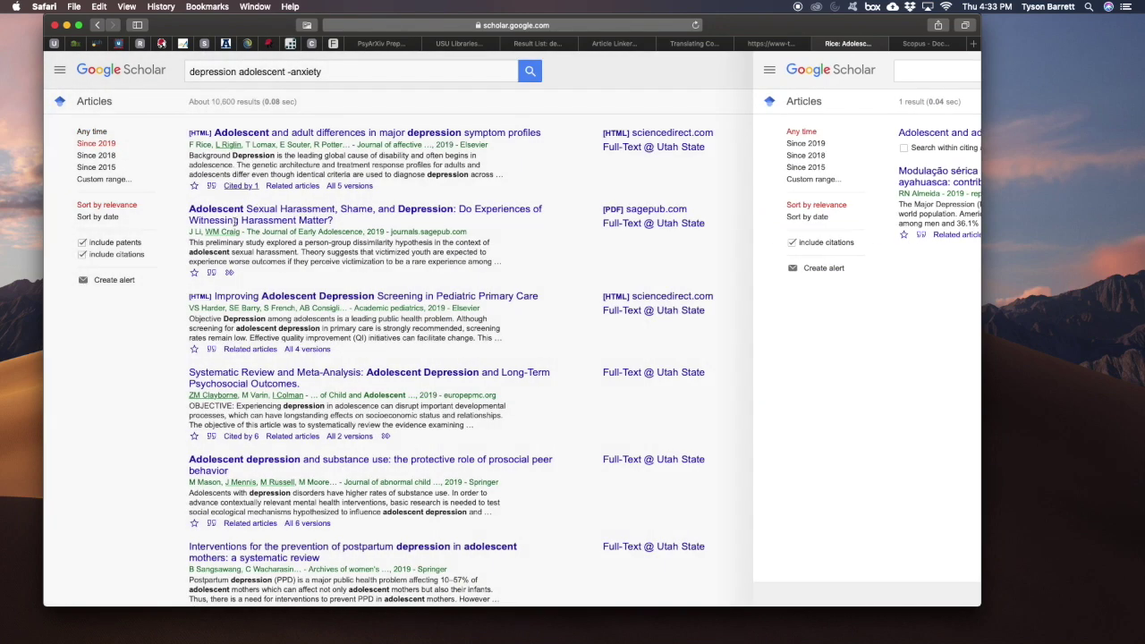
{"action": "scroll", "coordinate": [345, 384], "scroll_direction": "down", "scroll_amount": 1}
{"action": "scroll", "coordinate": [344, 384], "scroll_direction": "down", "scroll_amount": 1}
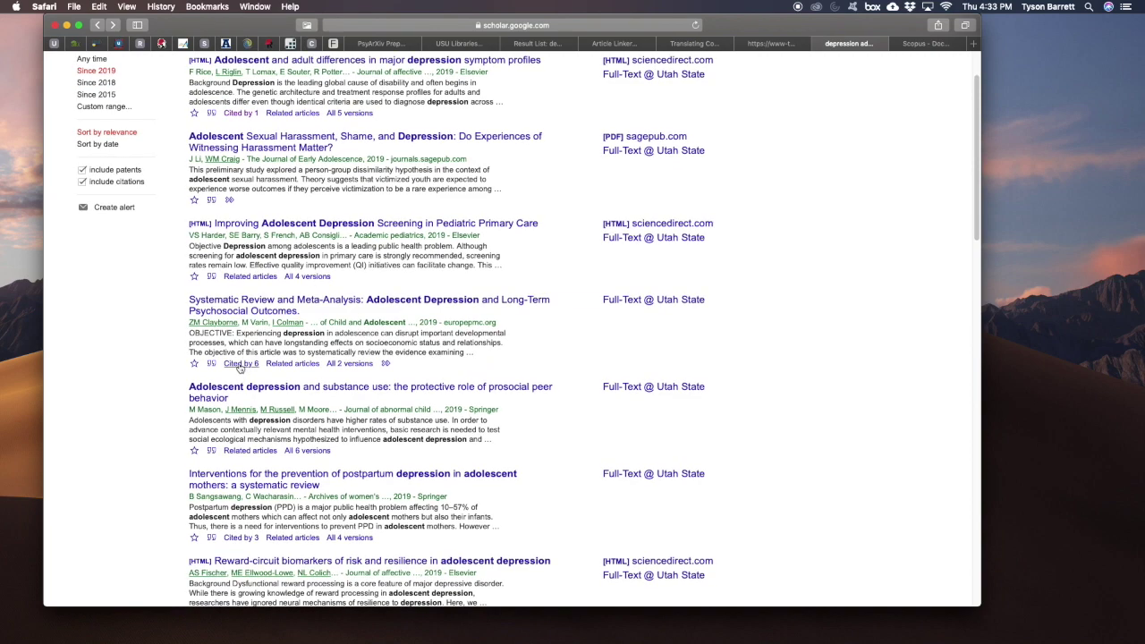
View the works citing the systematic review on adolescent depression and long-term psychosocial outcomes, and return to the Google Scholar results.
{"action": "left_click", "coordinate": [240, 365]}
{"action": "scroll", "coordinate": [324, 338], "scroll_direction": "down", "scroll_amount": 5}
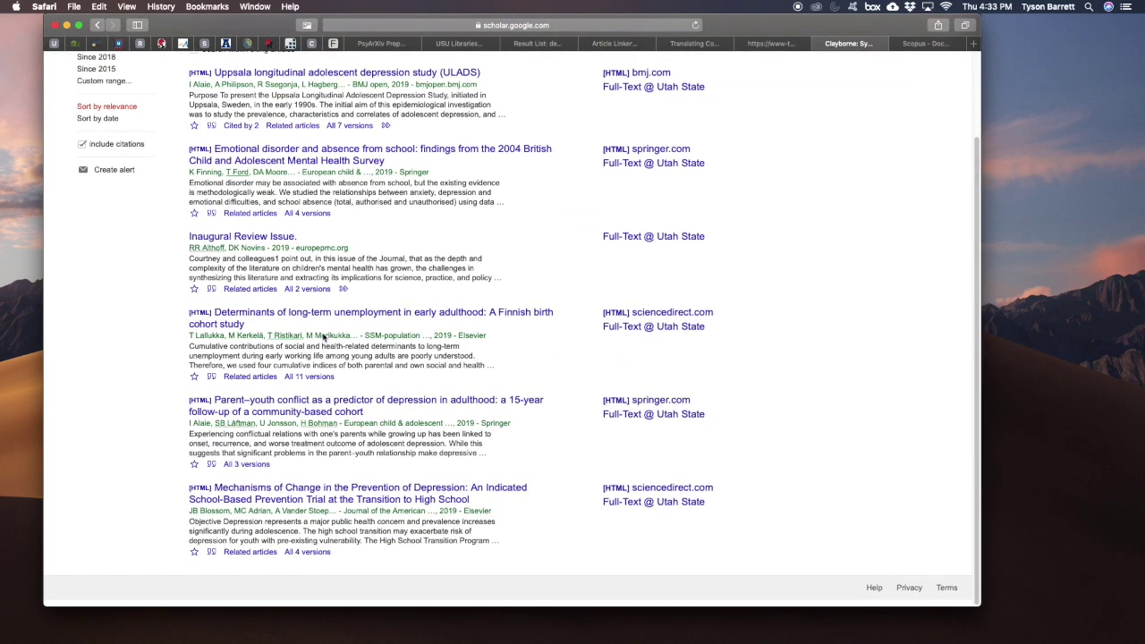
{"action": "scroll", "coordinate": [324, 337], "scroll_direction": "left", "scroll_amount": 5}
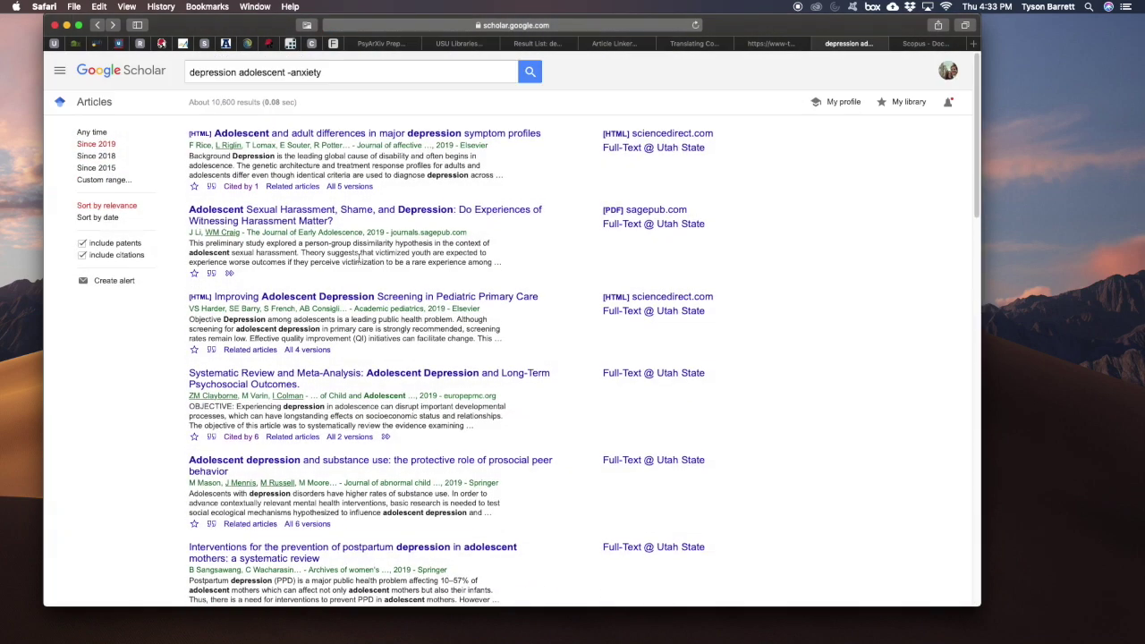
{"action": "scroll", "coordinate": [358, 257], "scroll_direction": "down", "scroll_amount": 1}
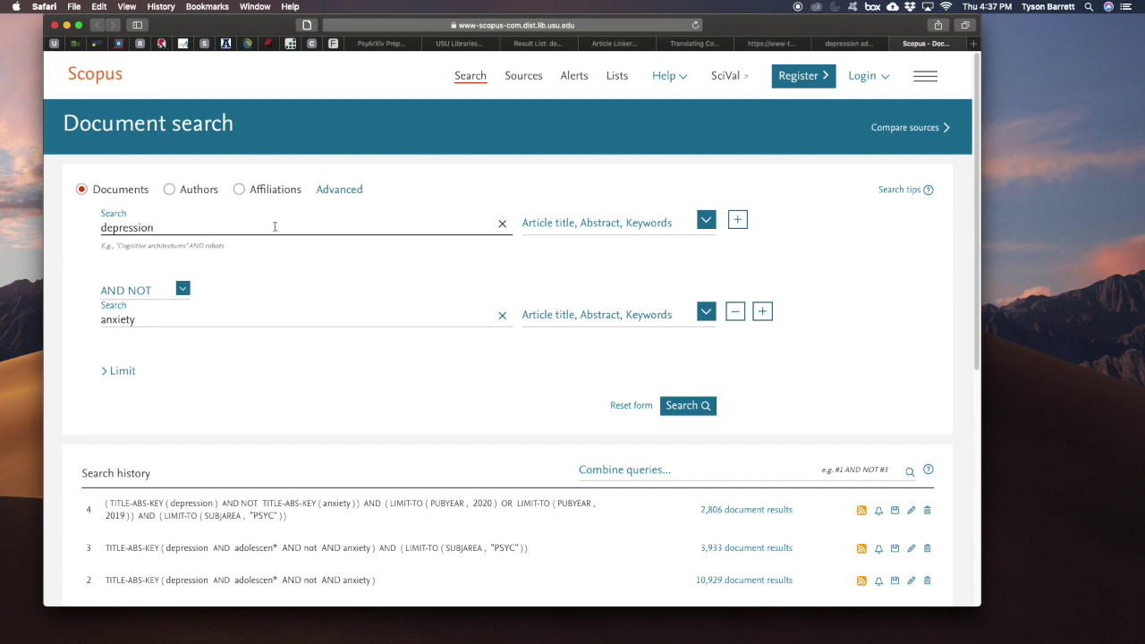
In the Scopus document search, add an AND condition for "adolescent" to the depression AND NOT anxiety query and run it.
{"action": "left_click", "coordinate": [739, 221]}
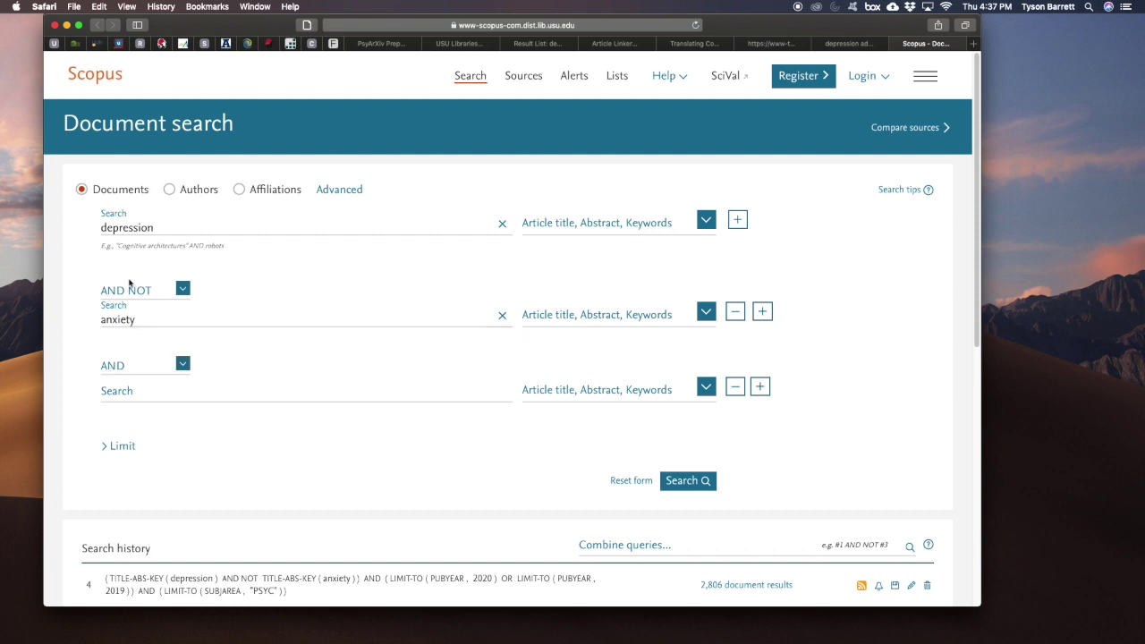
{"action": "left_click", "coordinate": [217, 394]}
{"action": "type", "text": "adol"}
{"action": "type", "text": "ent"}
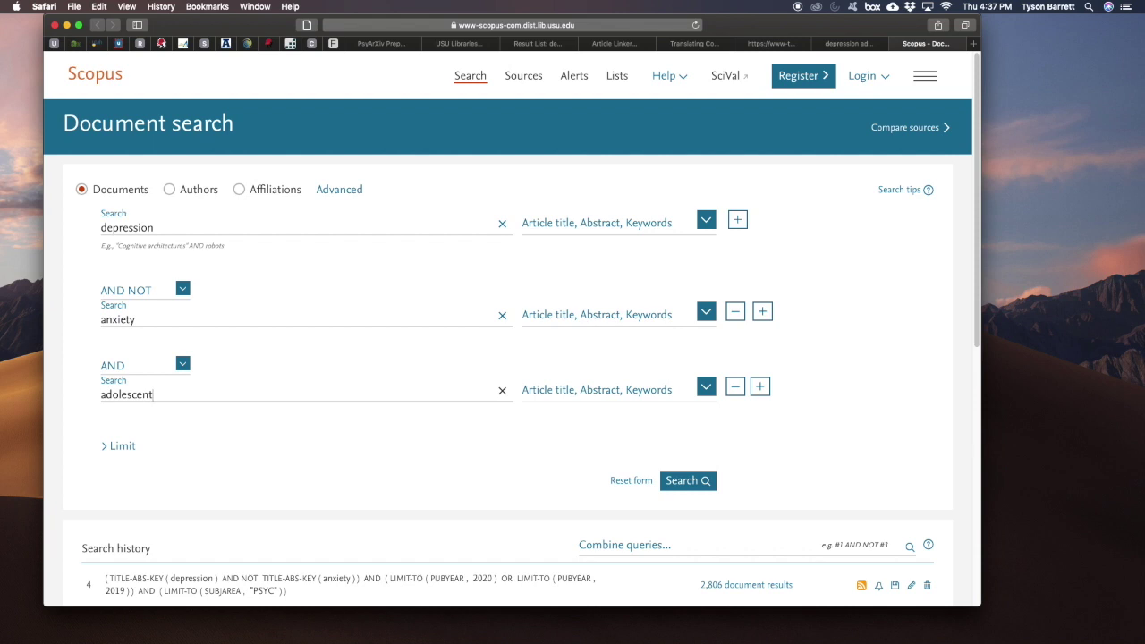
{"action": "left_click", "coordinate": [691, 483]}
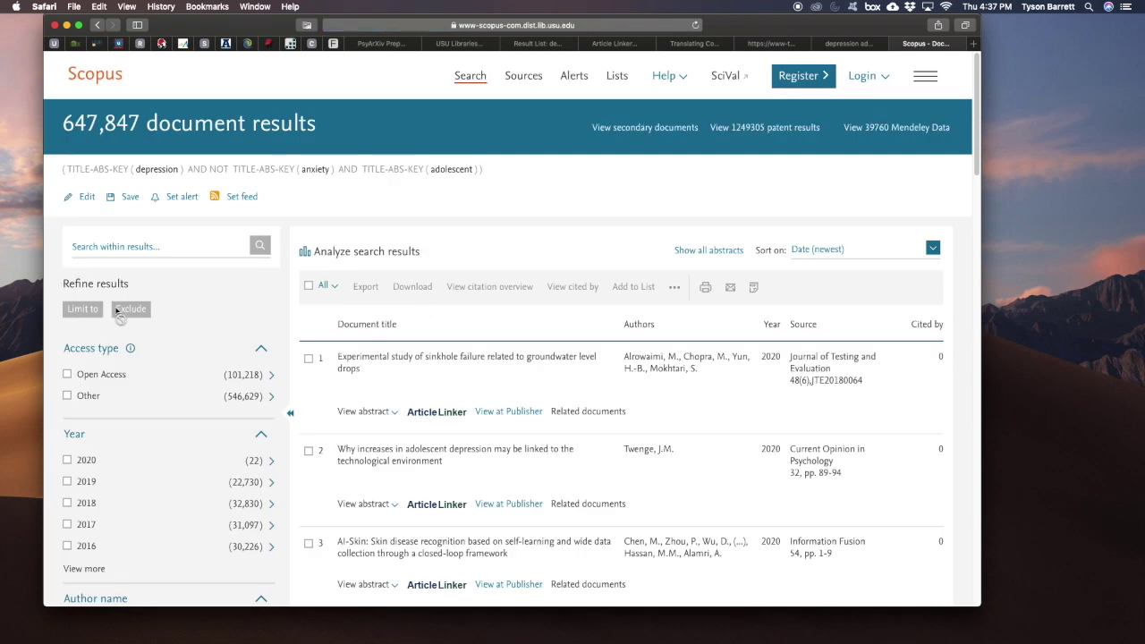
Limit the Scopus results to documents published in 2020.
{"action": "scroll", "coordinate": [108, 327], "scroll_direction": "down", "scroll_amount": 3}
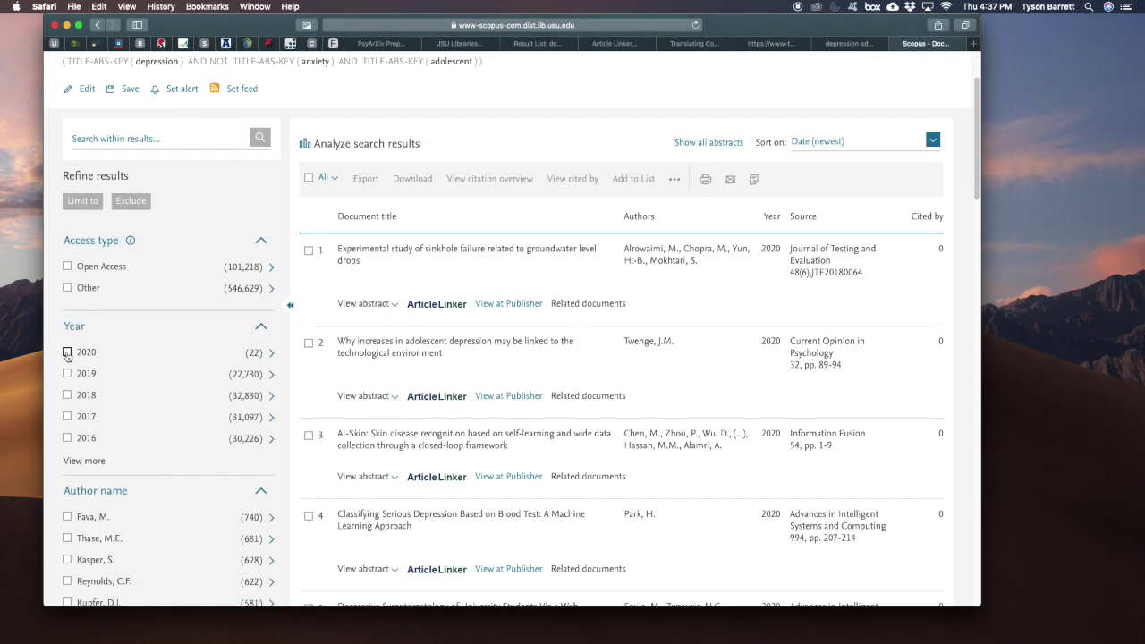
{"action": "left_click", "coordinate": [67, 353]}
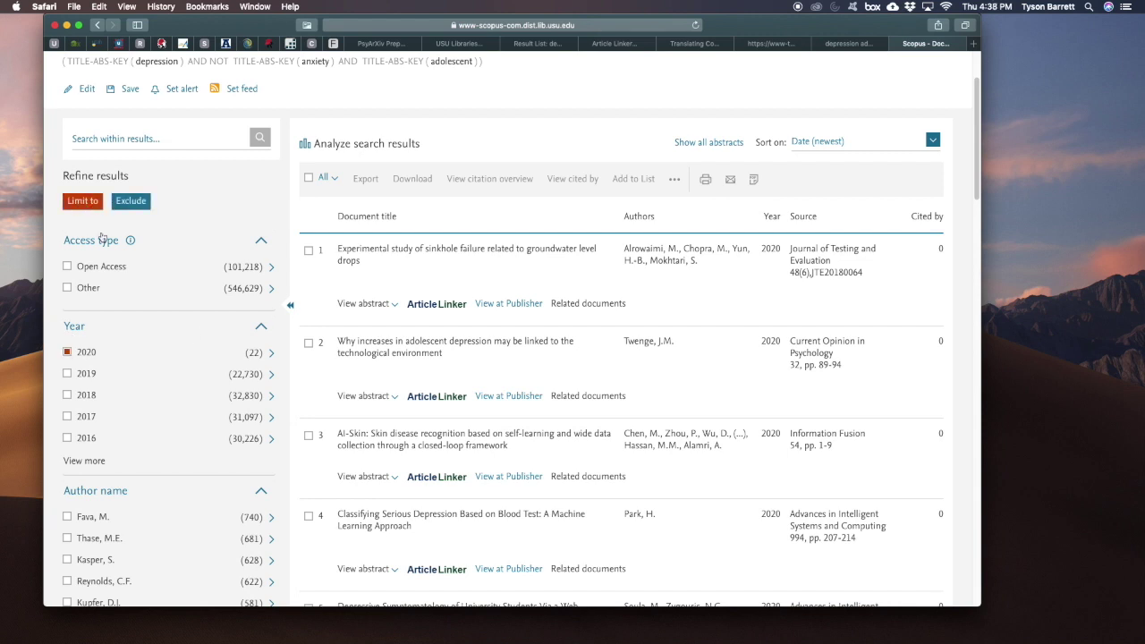
{"action": "left_click", "coordinate": [84, 206]}
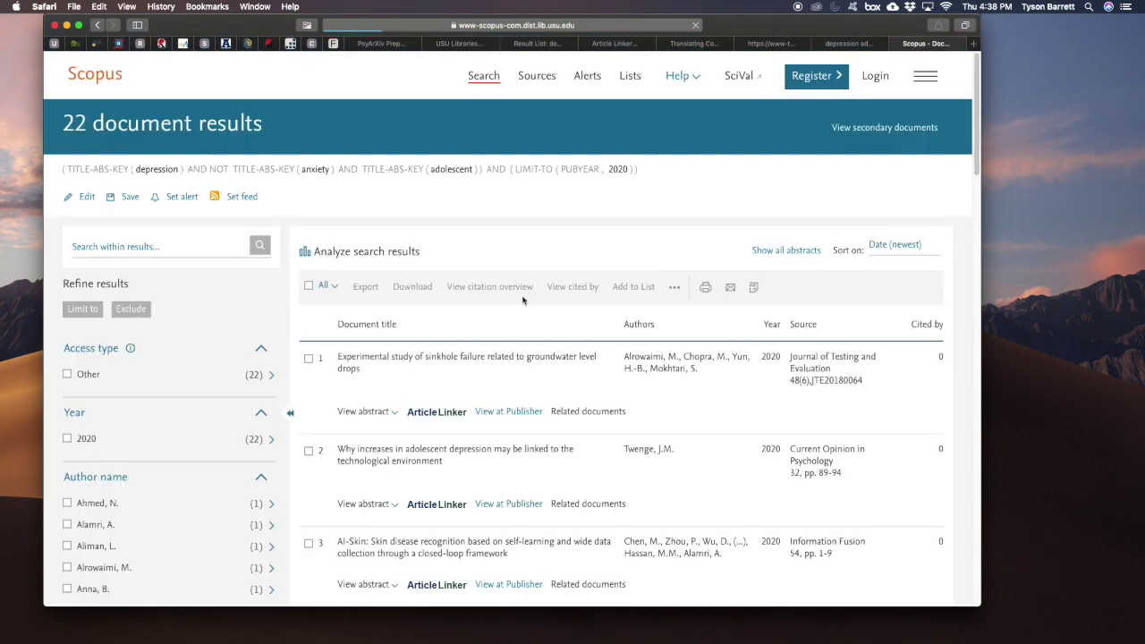
Open the full text of "Why increases in adolescent depression may be linked to the technological environment" through Article Linker, and open its PDF on ScienceDirect.
{"action": "scroll", "coordinate": [442, 330], "scroll_direction": "down", "scroll_amount": 3}
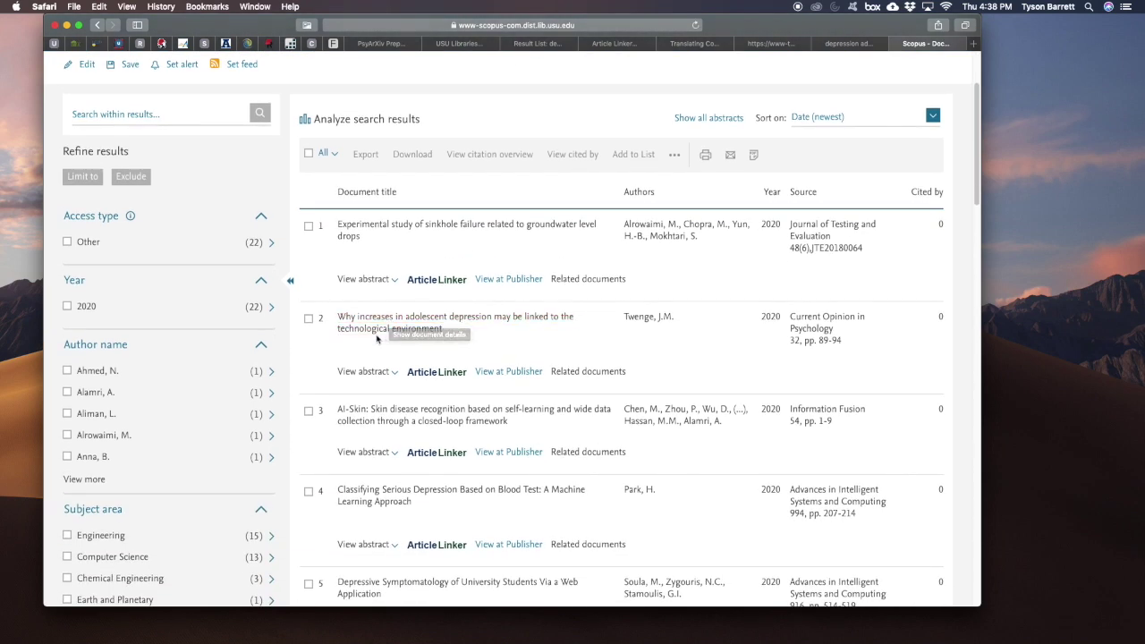
{"action": "left_click", "coordinate": [439, 374]}
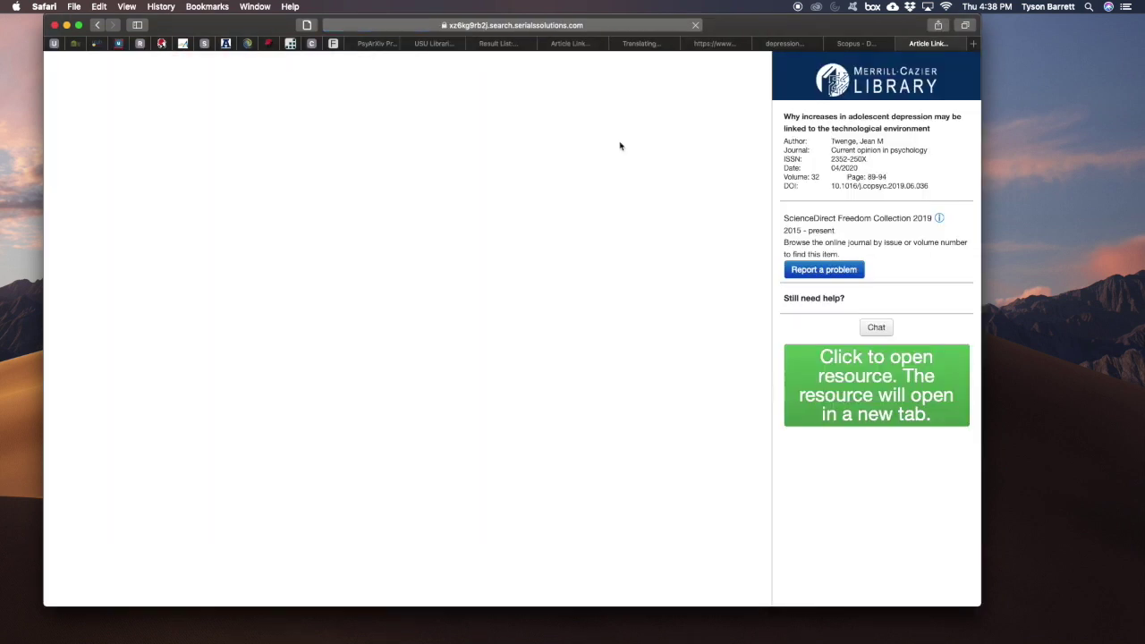
{"action": "left_click", "coordinate": [864, 377]}
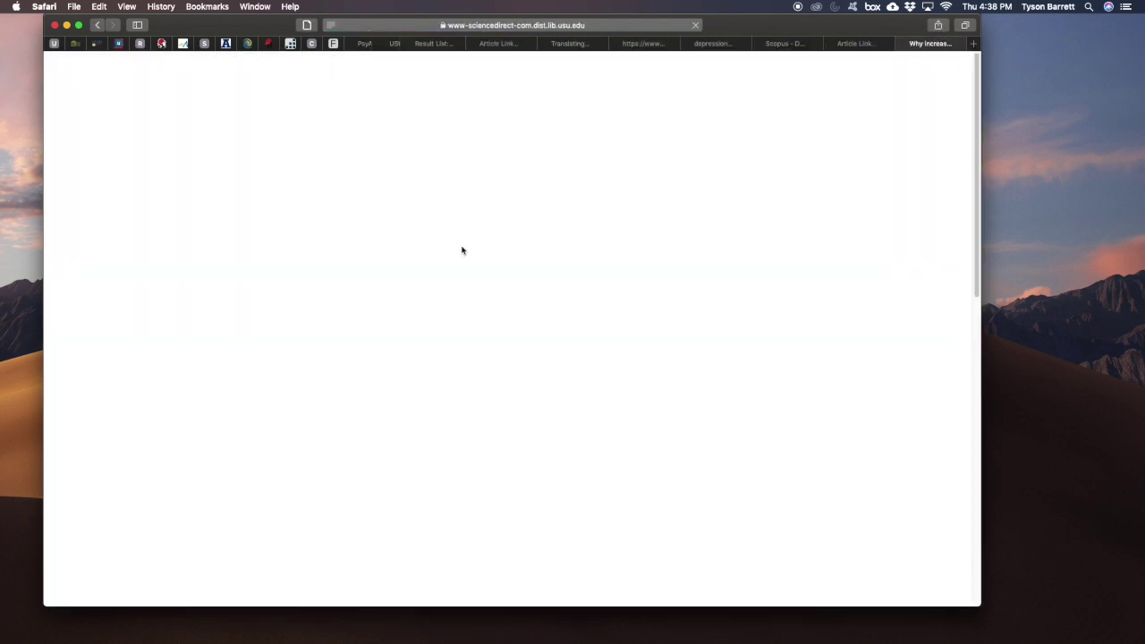
{"action": "scroll", "coordinate": [462, 251], "scroll_direction": "down", "scroll_amount": 10}
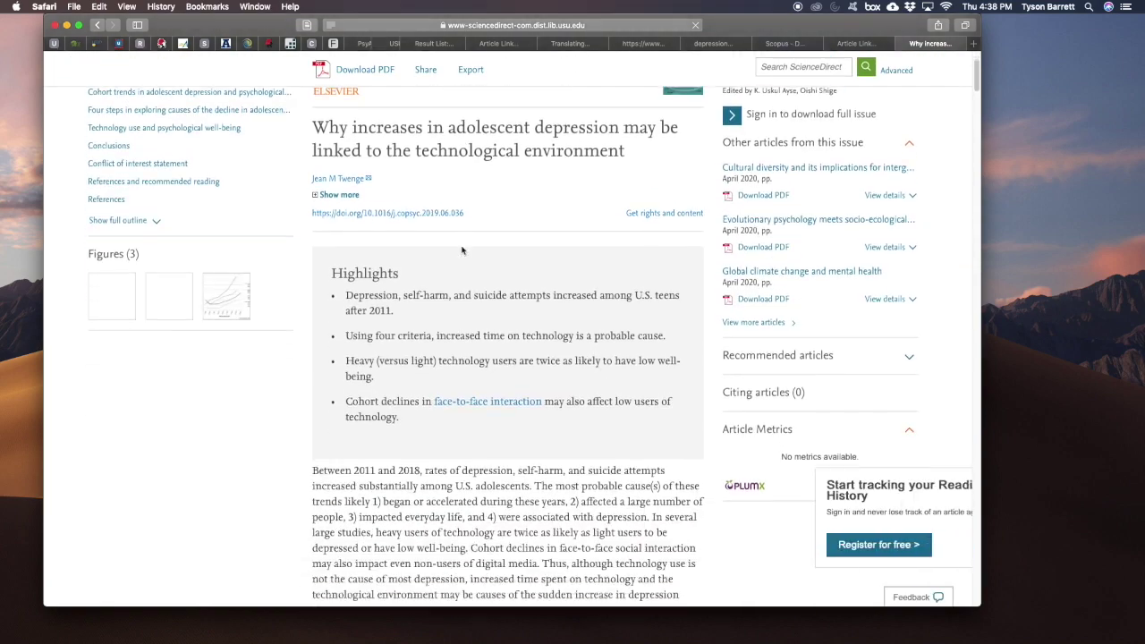
{"action": "scroll", "coordinate": [463, 250], "scroll_direction": "up", "scroll_amount": 10}
{"action": "left_click", "coordinate": [356, 121]}
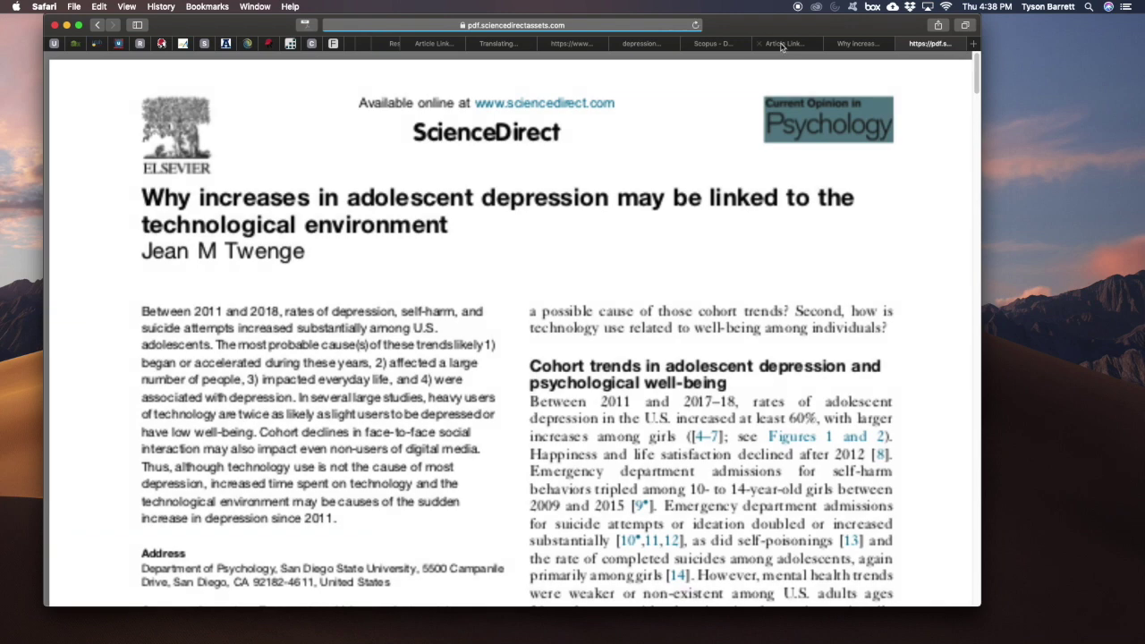
Revisit the open Scopus, Article Linker and ScienceDirect pages for the technological environment article, and return to the Scopus results.
{"action": "left_click", "coordinate": [720, 46]}
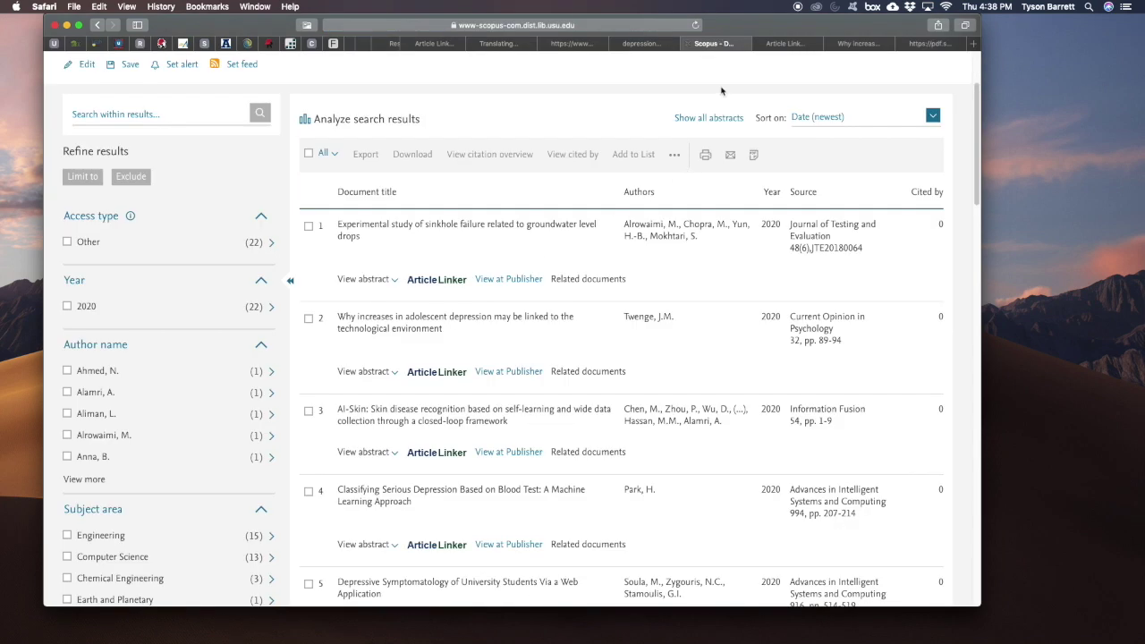
{"action": "left_click", "coordinate": [779, 45]}
{"action": "left_click", "coordinate": [848, 45]}
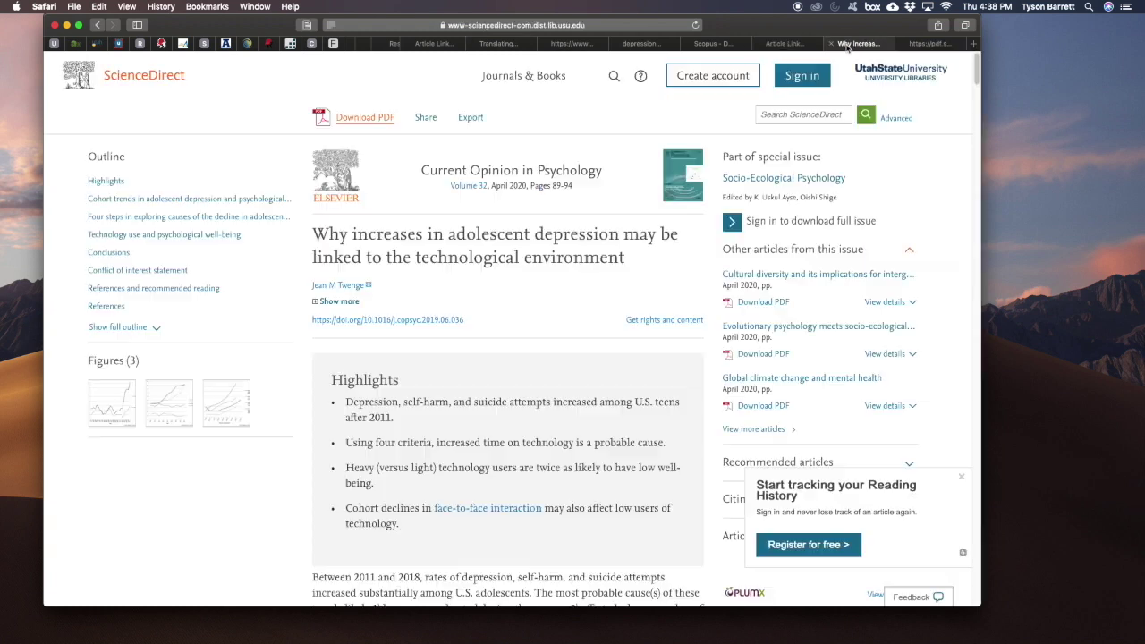
{"action": "left_click", "coordinate": [716, 44]}
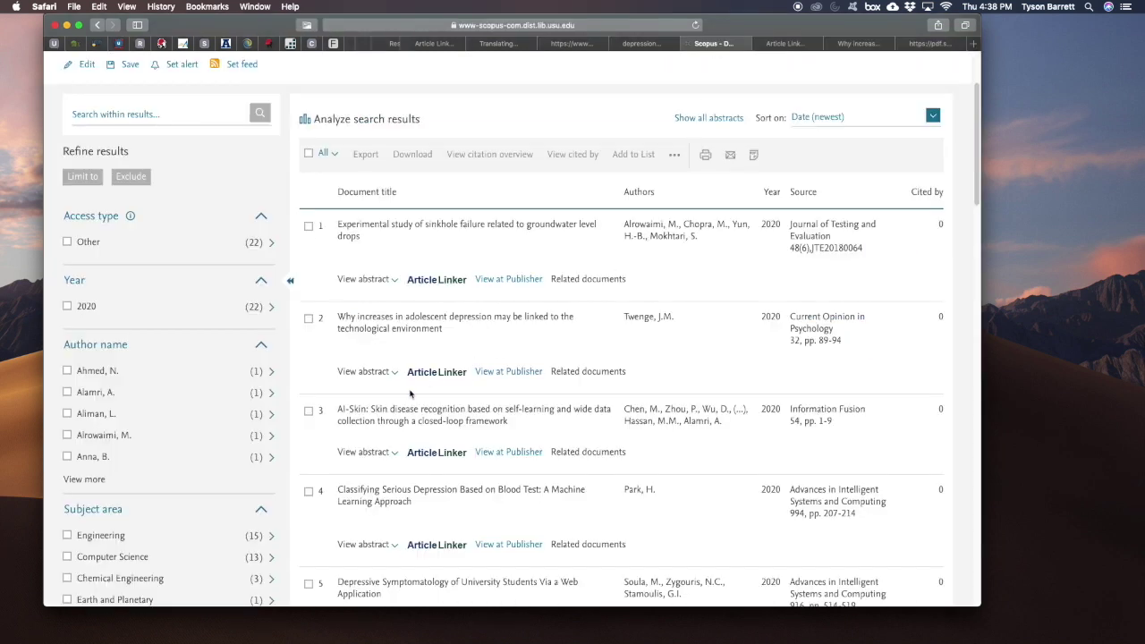
Open the Scopus record of the technological environment article, highlight its "(Review)" label, and clear the selection.
{"action": "left_click", "coordinate": [416, 319]}
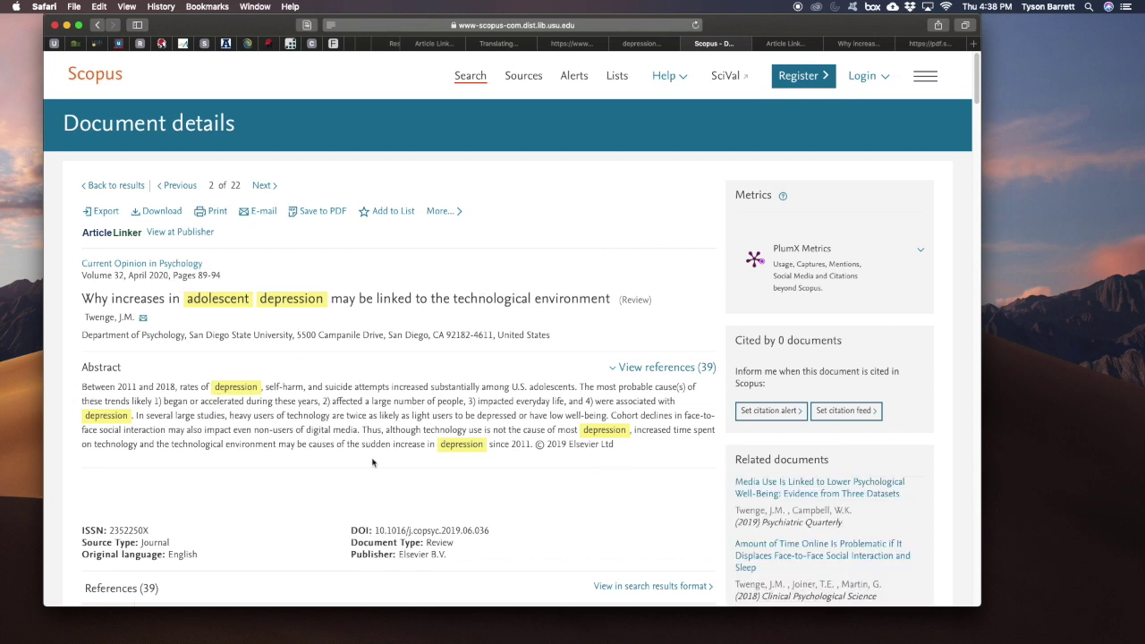
{"action": "left_click_drag", "start_coordinate": [654, 303], "coordinate": [616, 301]}
{"action": "left_click", "coordinate": [674, 308]}
{"action": "left_click_drag", "start_coordinate": [664, 302], "coordinate": [615, 299]}
{"action": "left_click", "coordinate": [604, 318]}
Highlight the article's full title in the Scopus record, clear the selection, and return to the search results.
{"action": "left_click", "coordinate": [80, 299]}
{"action": "left_click_drag", "start_coordinate": [80, 300], "coordinate": [424, 299]}
{"action": "left_click", "coordinate": [424, 299]}
{"action": "left_click_drag", "start_coordinate": [614, 303], "coordinate": [79, 299]}
{"action": "left_click", "coordinate": [109, 300]}
{"action": "scroll", "coordinate": [334, 358], "scroll_direction": "down", "scroll_amount": 1}
{"action": "scroll", "coordinate": [334, 358], "scroll_direction": "up", "scroll_amount": 1}
{"action": "scroll", "coordinate": [321, 361], "scroll_direction": "left", "scroll_amount": 5}
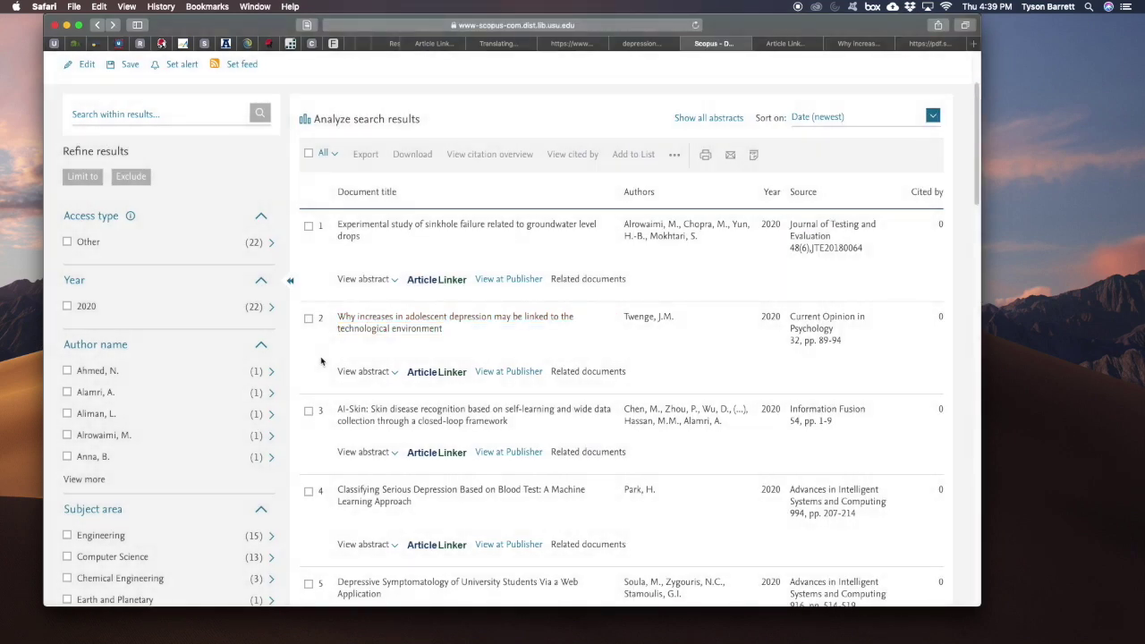
Switch to the USU Libraries Articles & Databases page and review the key and additional psychology resources listed there.
{"action": "scroll", "coordinate": [321, 360], "scroll_direction": "up", "scroll_amount": 3}
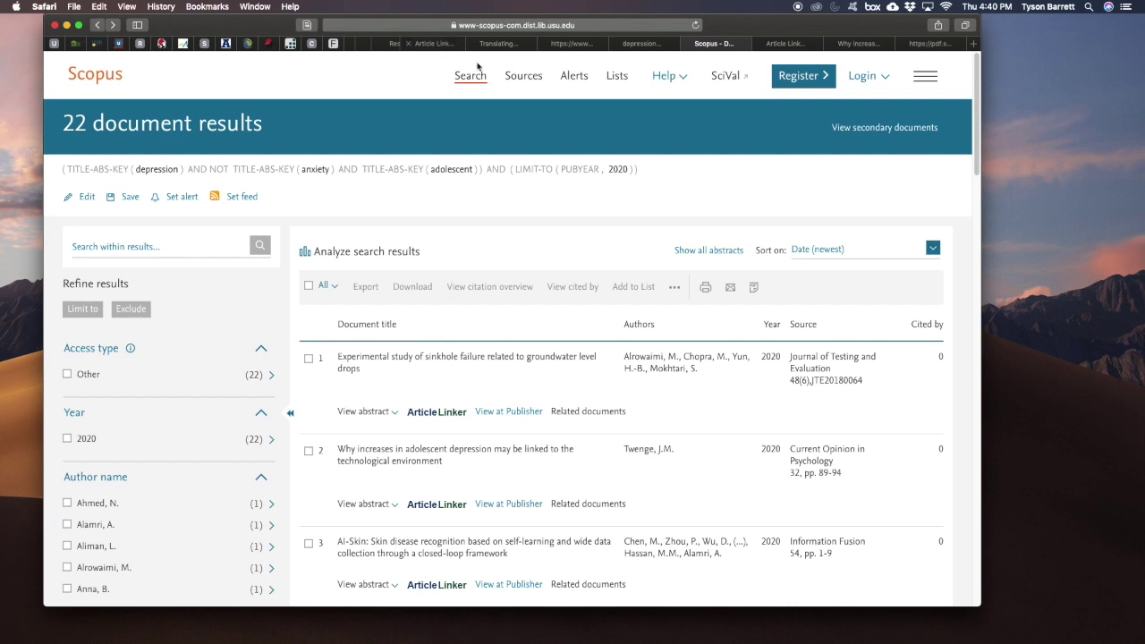
{"action": "scroll", "coordinate": [384, 45], "scroll_direction": "left", "scroll_amount": 3}
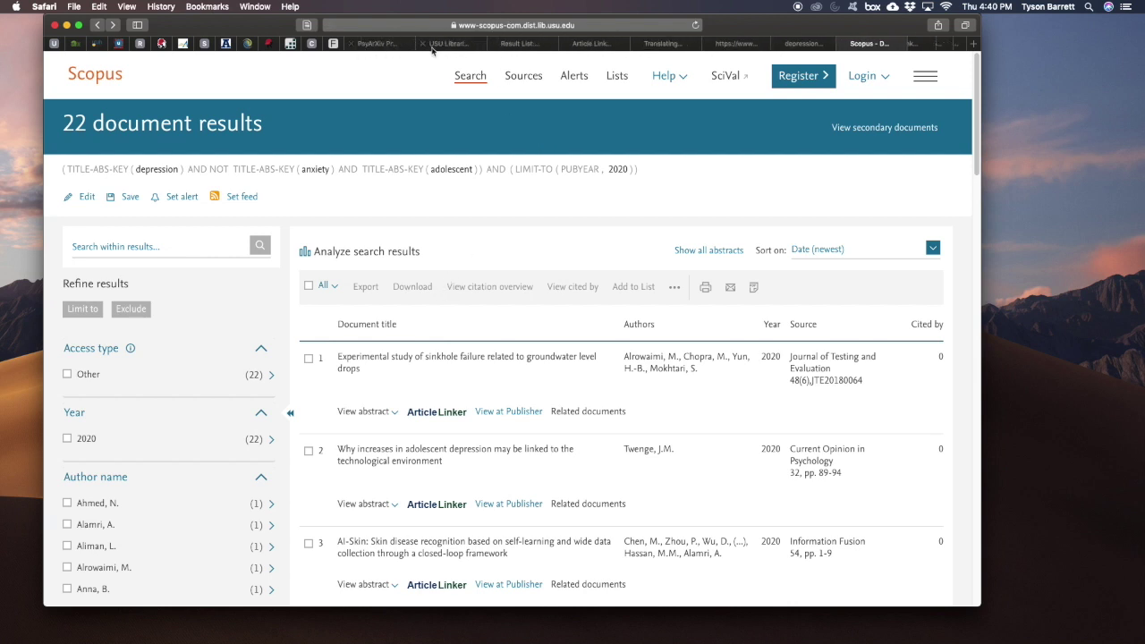
{"action": "left_click", "coordinate": [443, 45]}
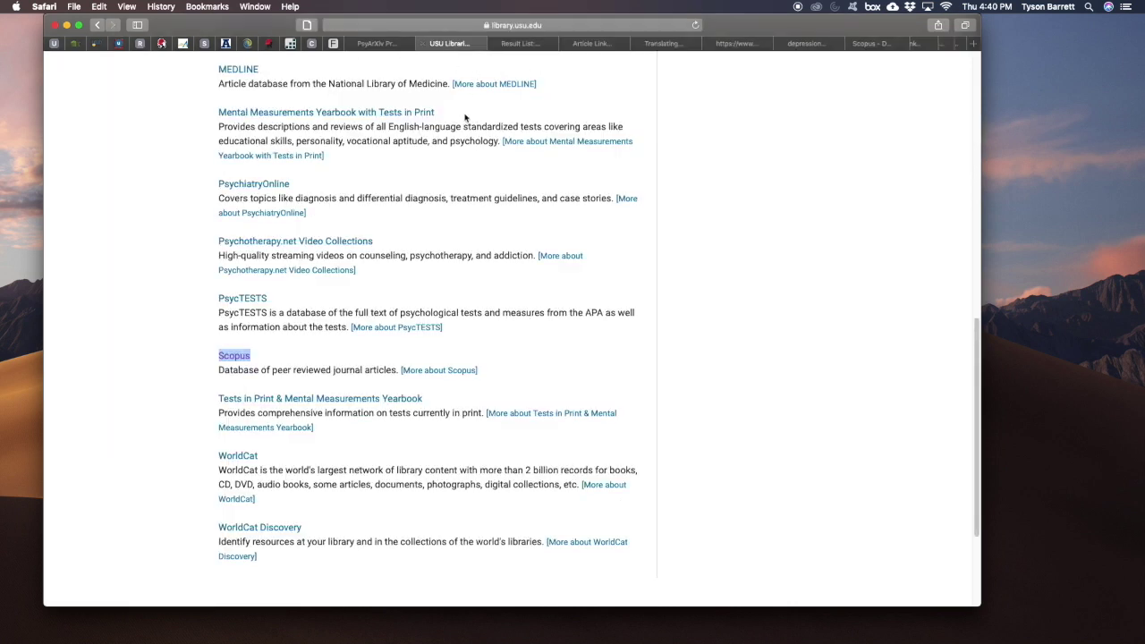
{"action": "scroll", "coordinate": [465, 118], "scroll_direction": "up", "scroll_amount": 10}
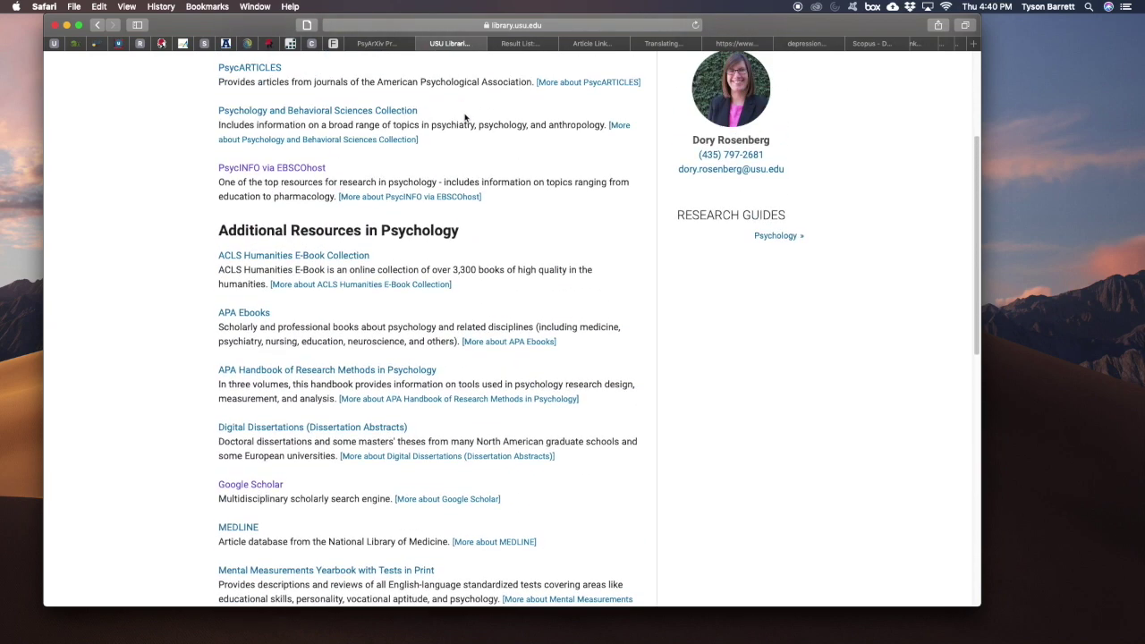
{"action": "scroll", "coordinate": [464, 117], "scroll_direction": "up", "scroll_amount": 1}
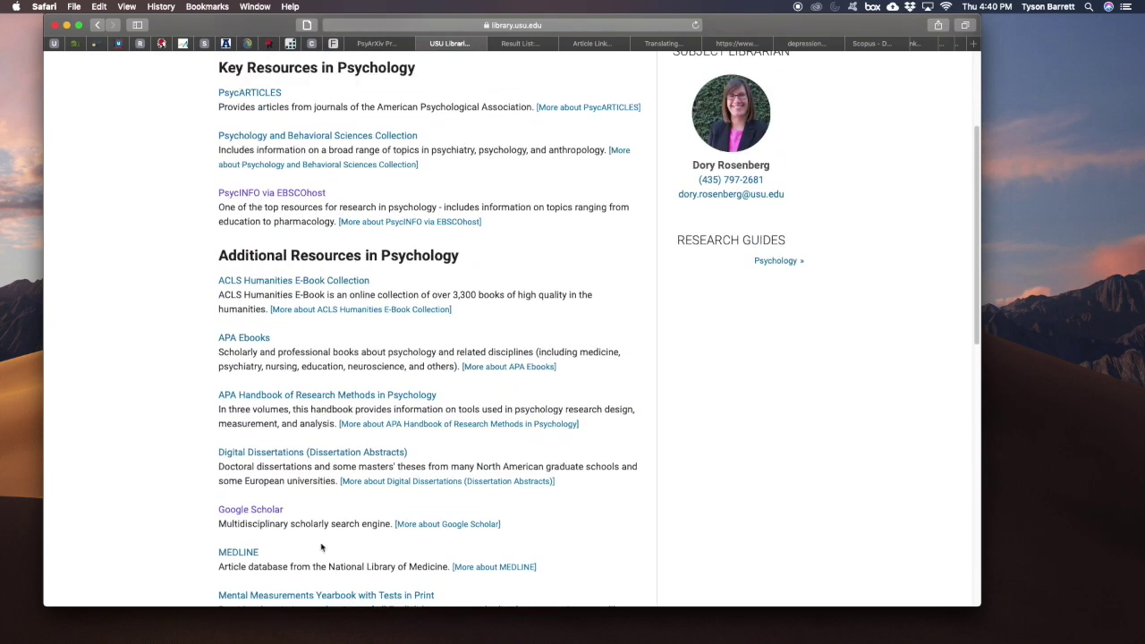
{"action": "scroll", "coordinate": [322, 486], "scroll_direction": "down", "scroll_amount": 8}
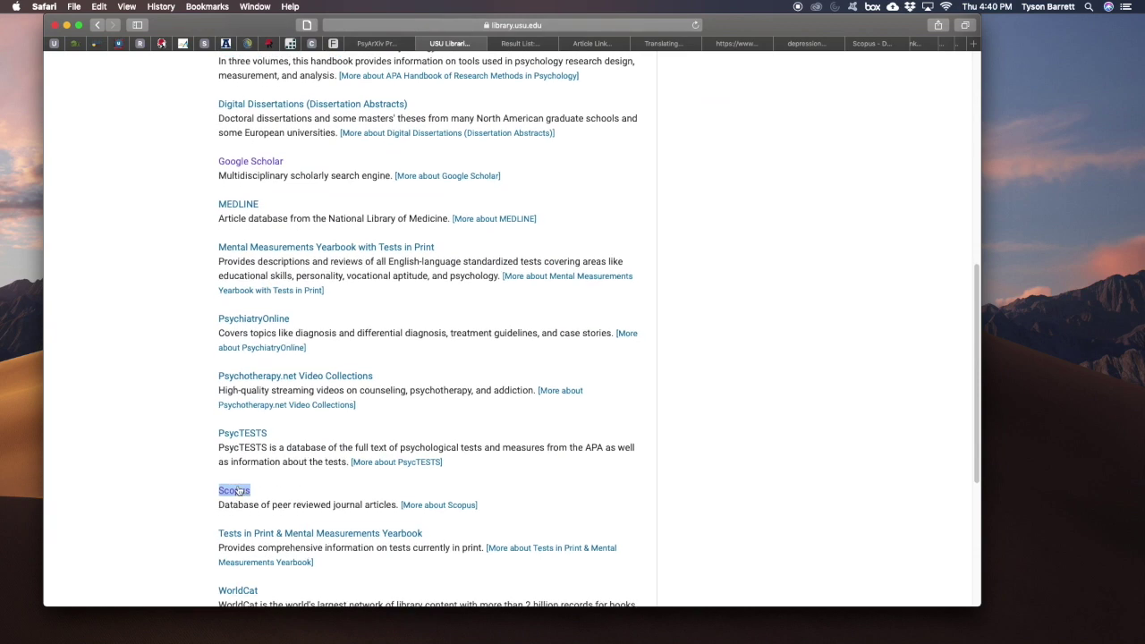
{"action": "scroll", "coordinate": [321, 486], "scroll_direction": "up", "scroll_amount": 11}
{"action": "scroll", "coordinate": [320, 412], "scroll_direction": "up", "scroll_amount": 1}
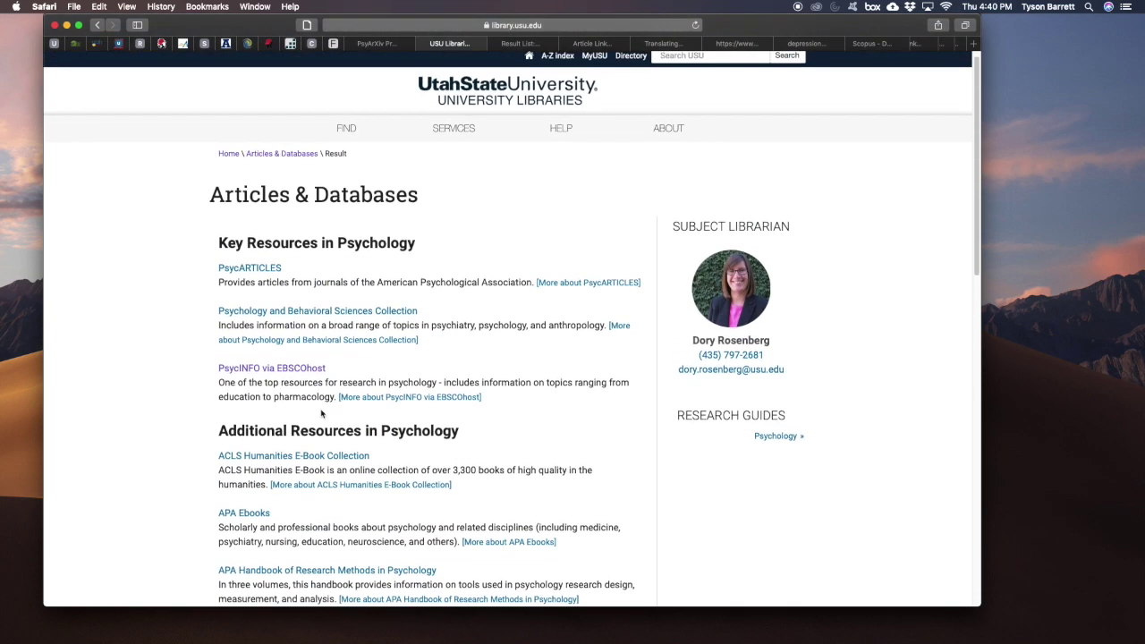